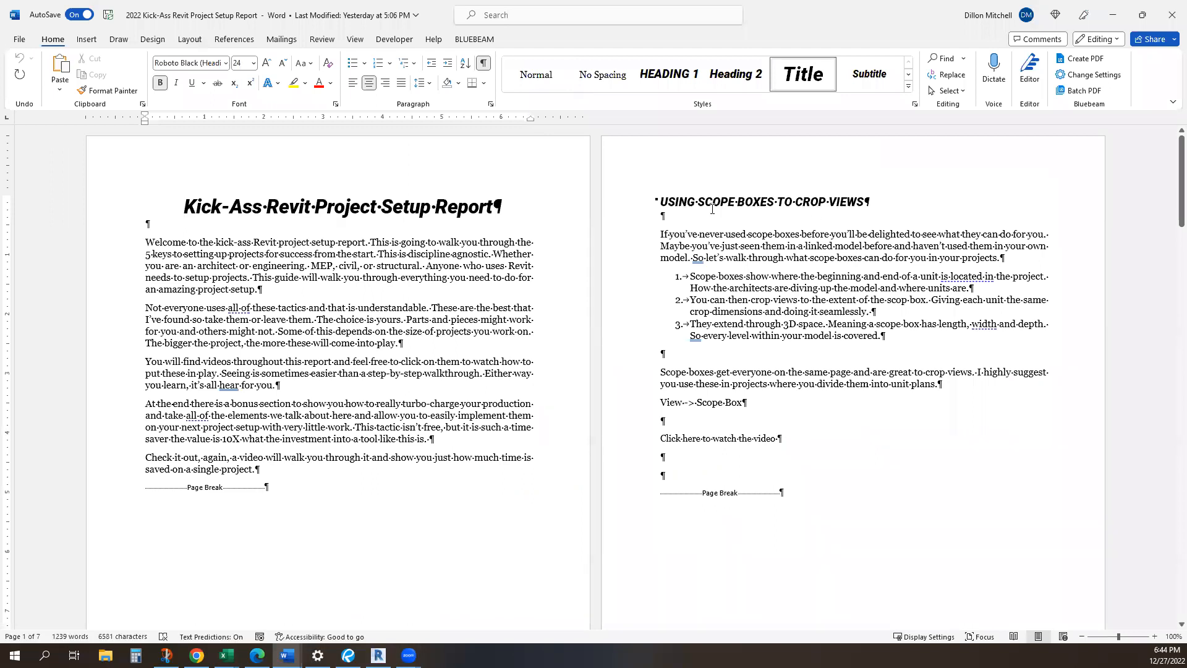
Hide the formatting marks and read through the project setup report to its bonus section on automation
click(483, 63)
scroll(494, 254, down, 10)
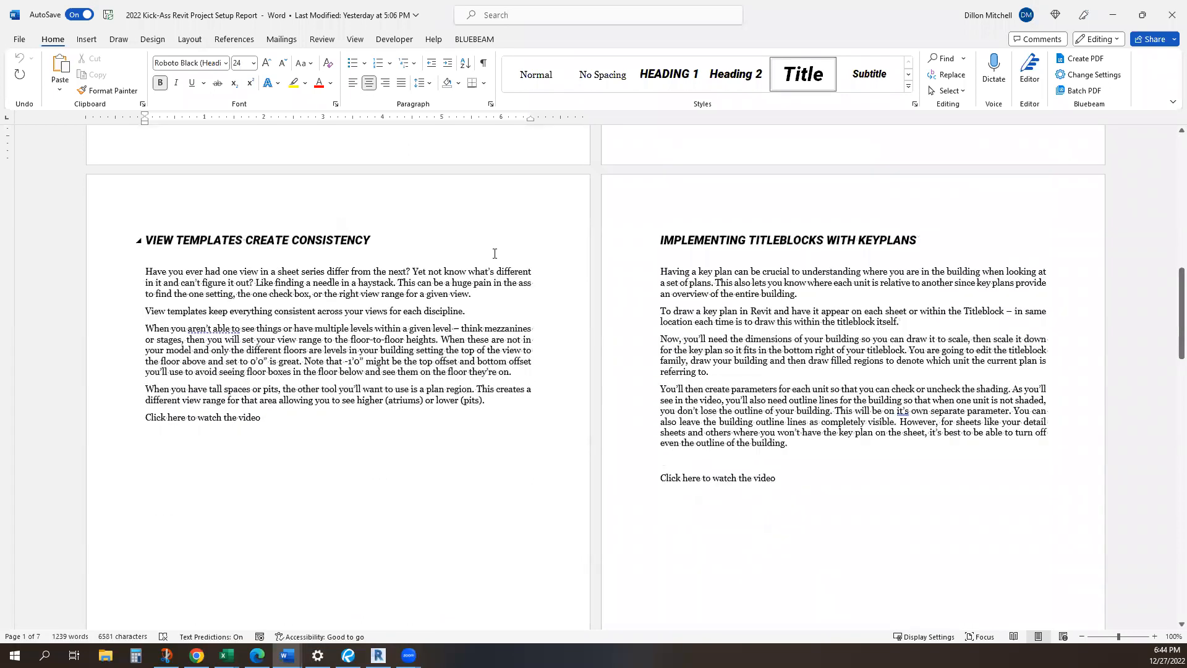
scroll(915, 198, down, 3)
scroll(908, 248, down, 3)
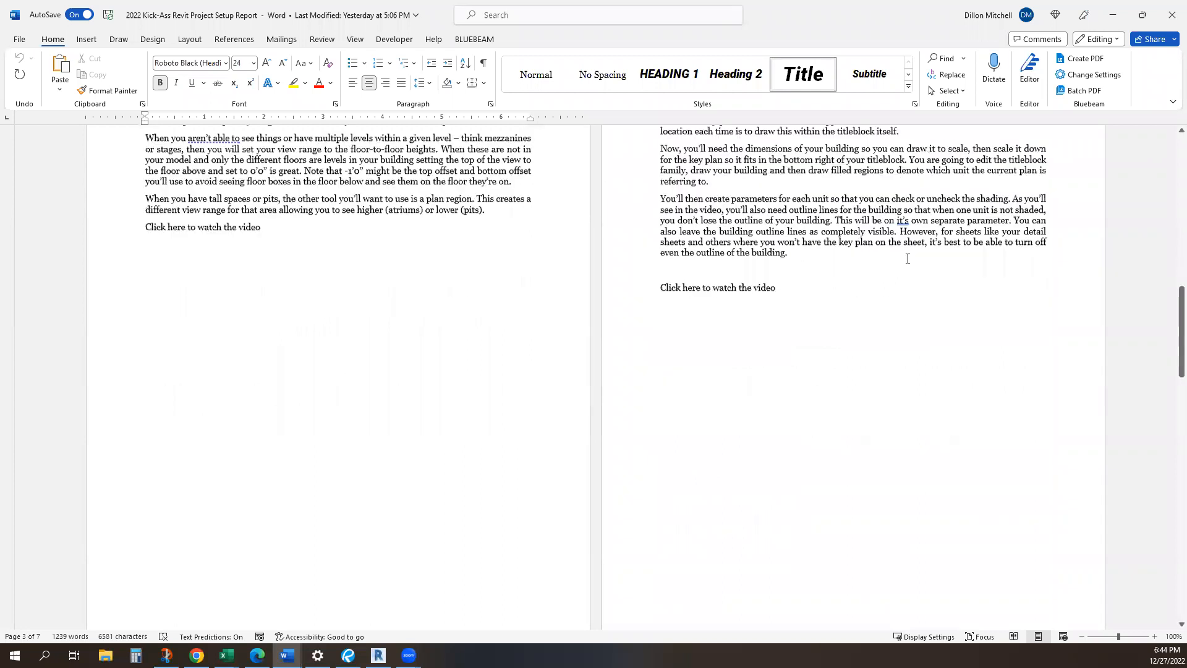
scroll(258, 319, down, 13)
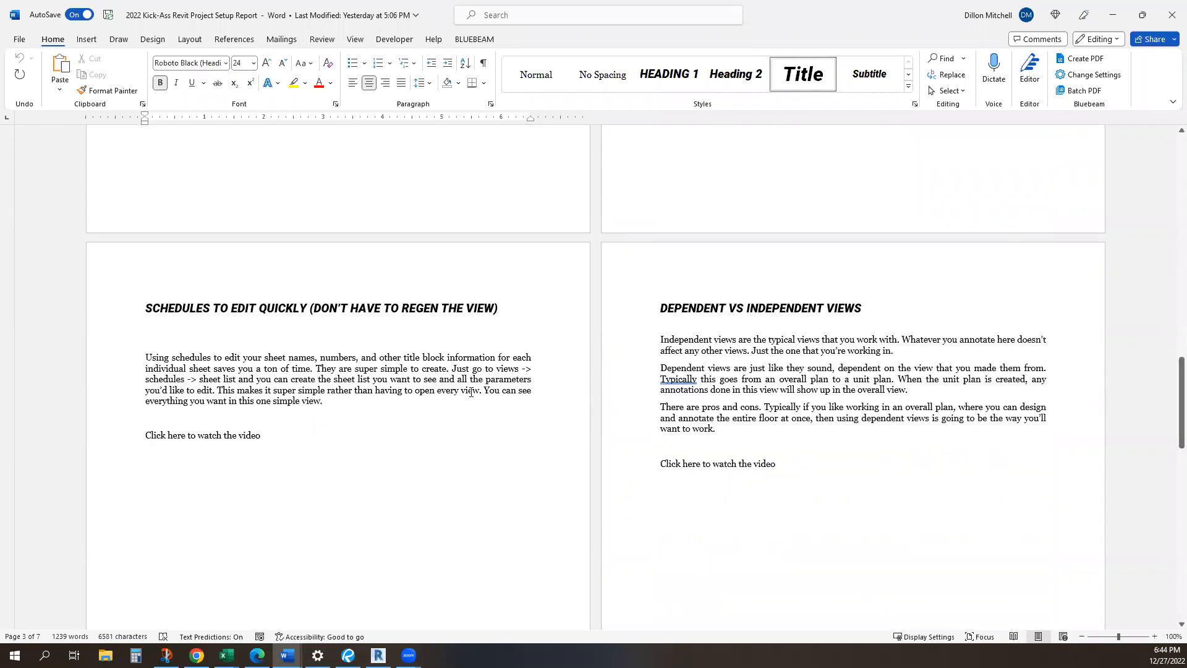
scroll(764, 310, down, 12)
scroll(764, 310, down, 18)
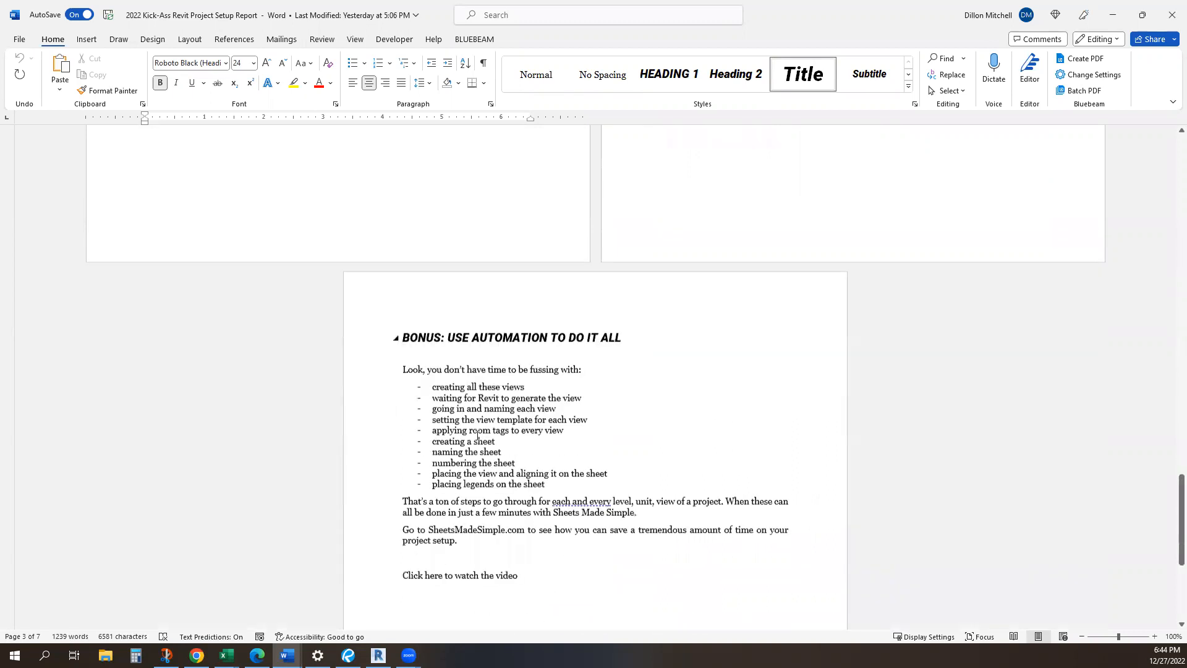
scroll(667, 389, up, 5)
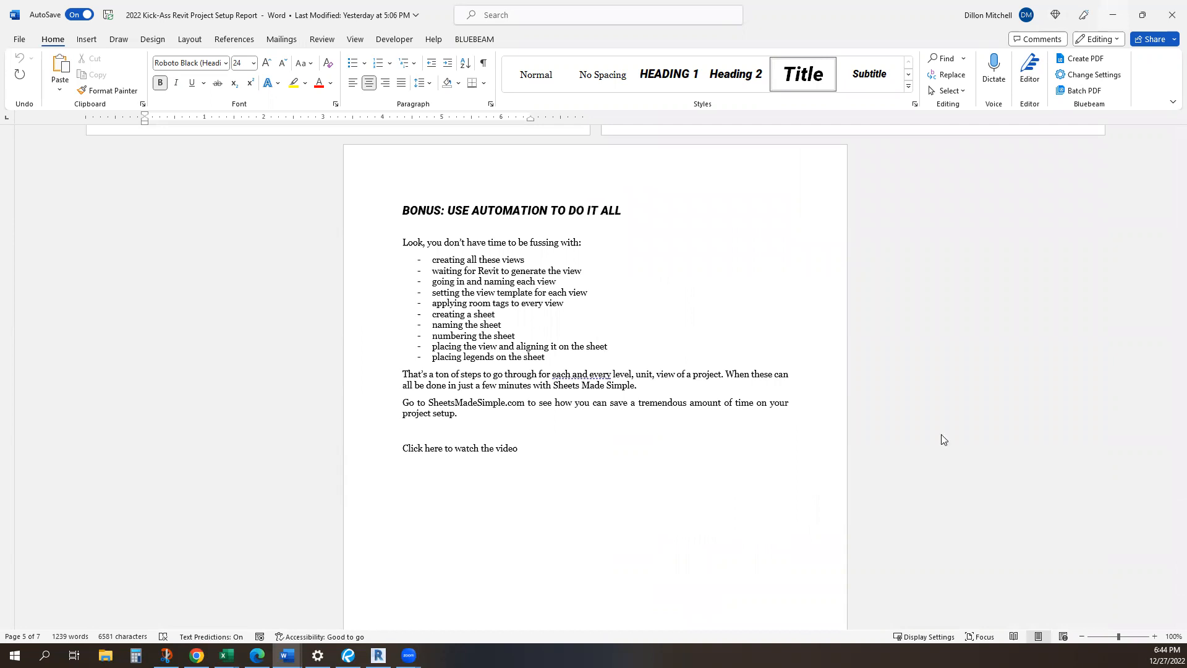
Switch to Revit and open the Sheets Made Simple tool from Kowabunga Studios
key(alt+Tab)
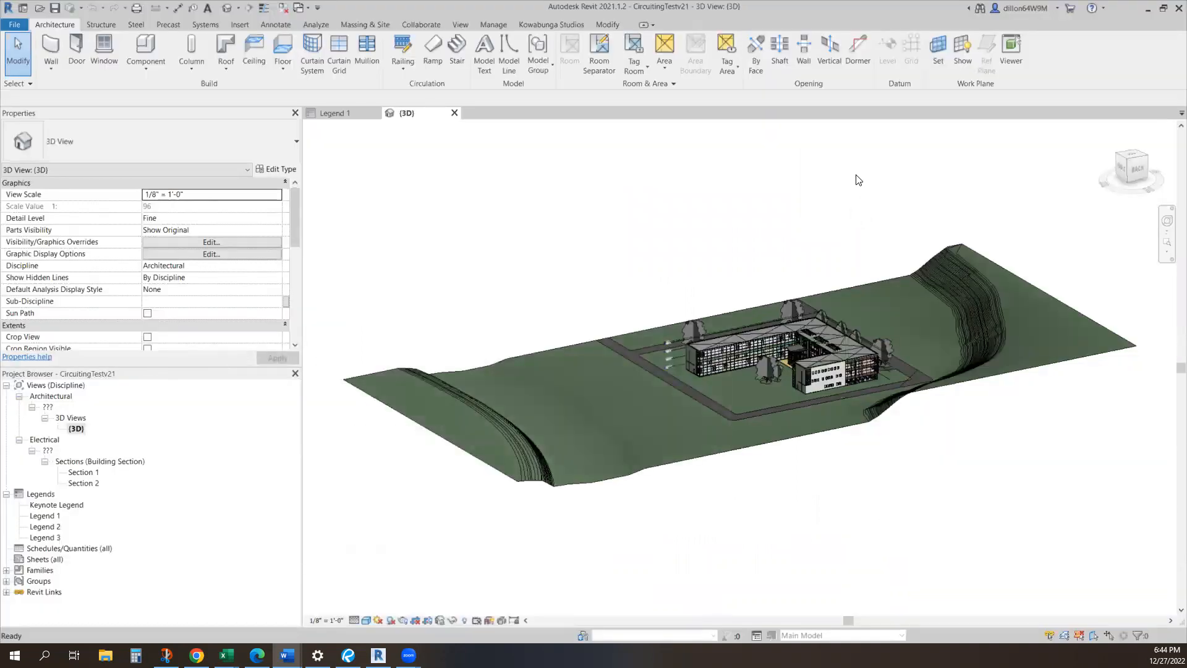
click(559, 26)
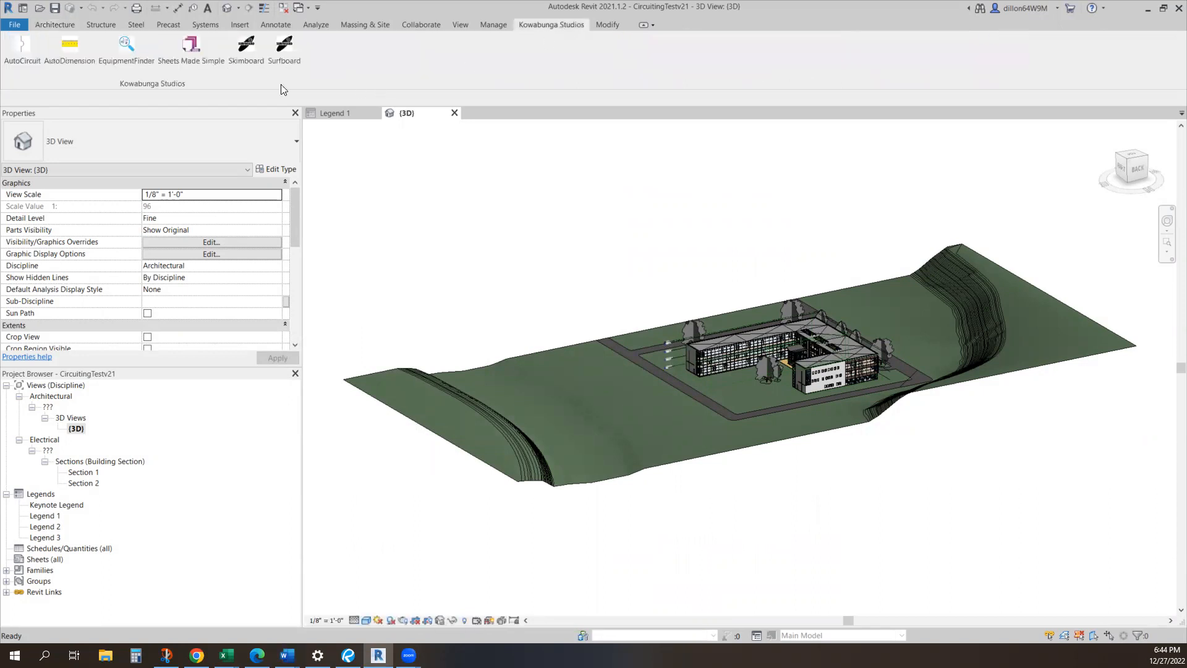
click(192, 62)
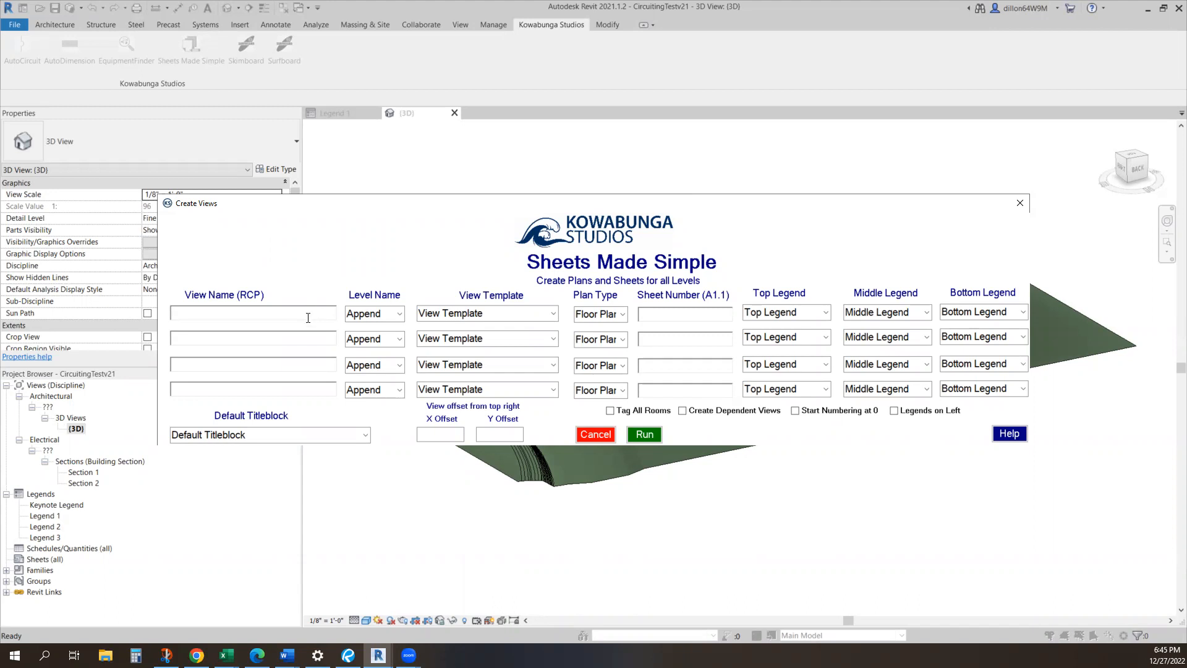
Name the first two views FLOOR PLAN and REFLECTED CEILING PLAN
text(F)
text(LOOR PLAN)
text(REFLECTED )
text(CEILING PLAN)
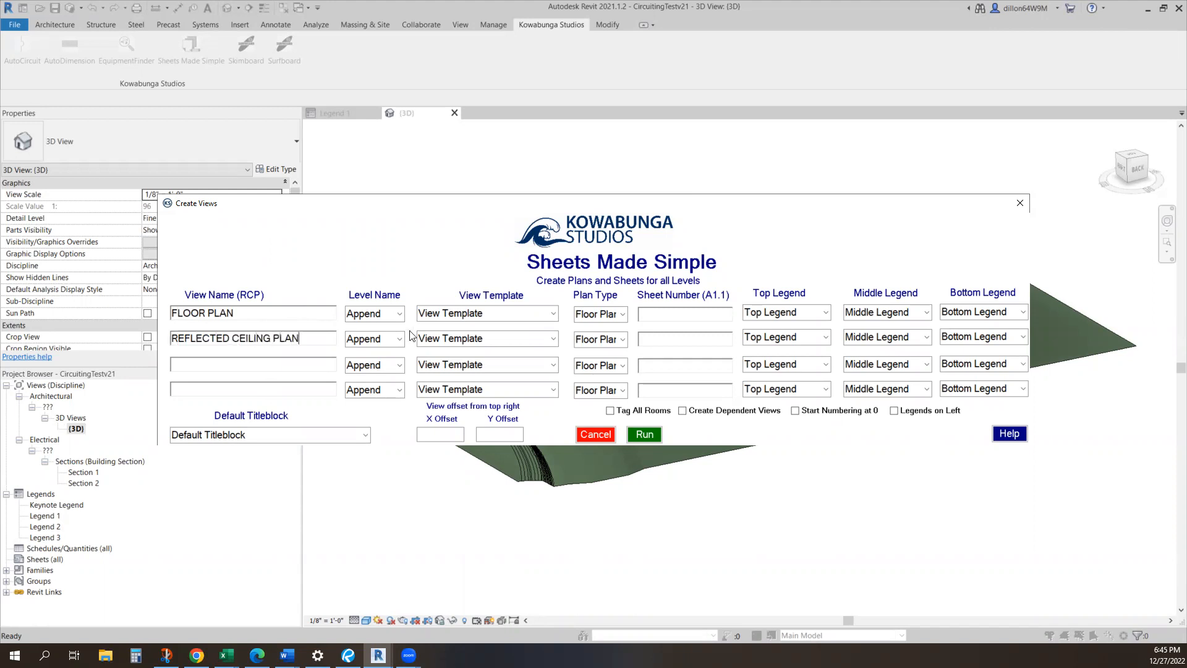
Assign the Architectural Plan and Architectural Reflected Ceiling Plan templates to the two views and set the second view's plan type to Ceiling Plan
click(539, 314)
click(553, 313)
click(544, 328)
click(552, 338)
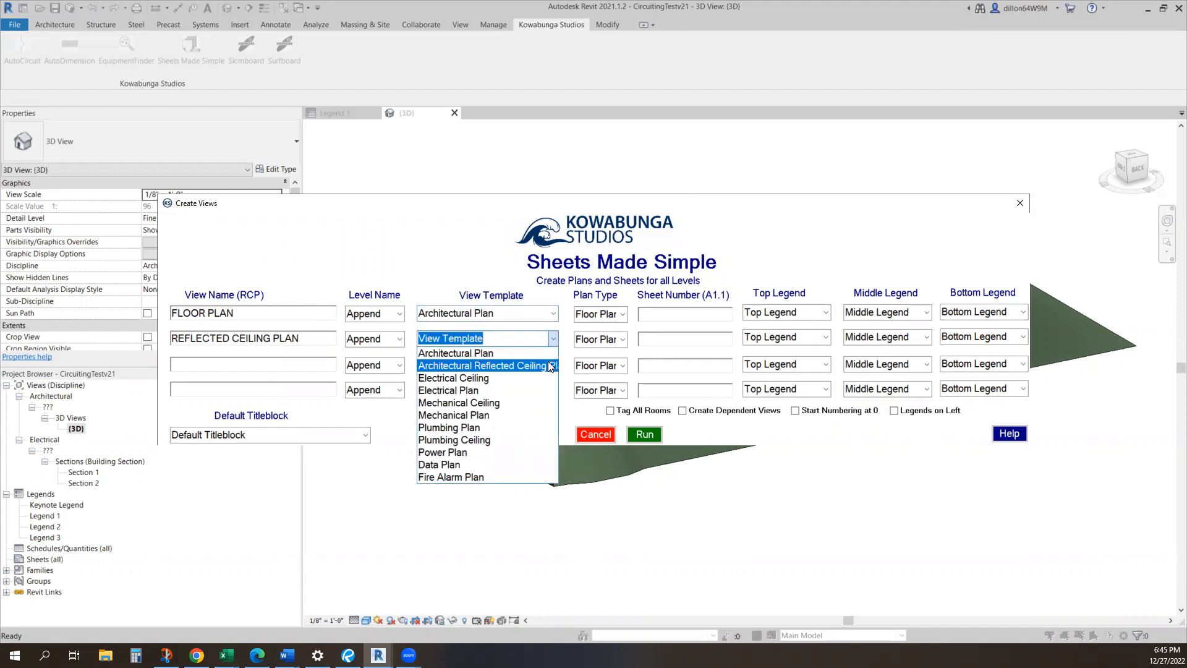
click(548, 364)
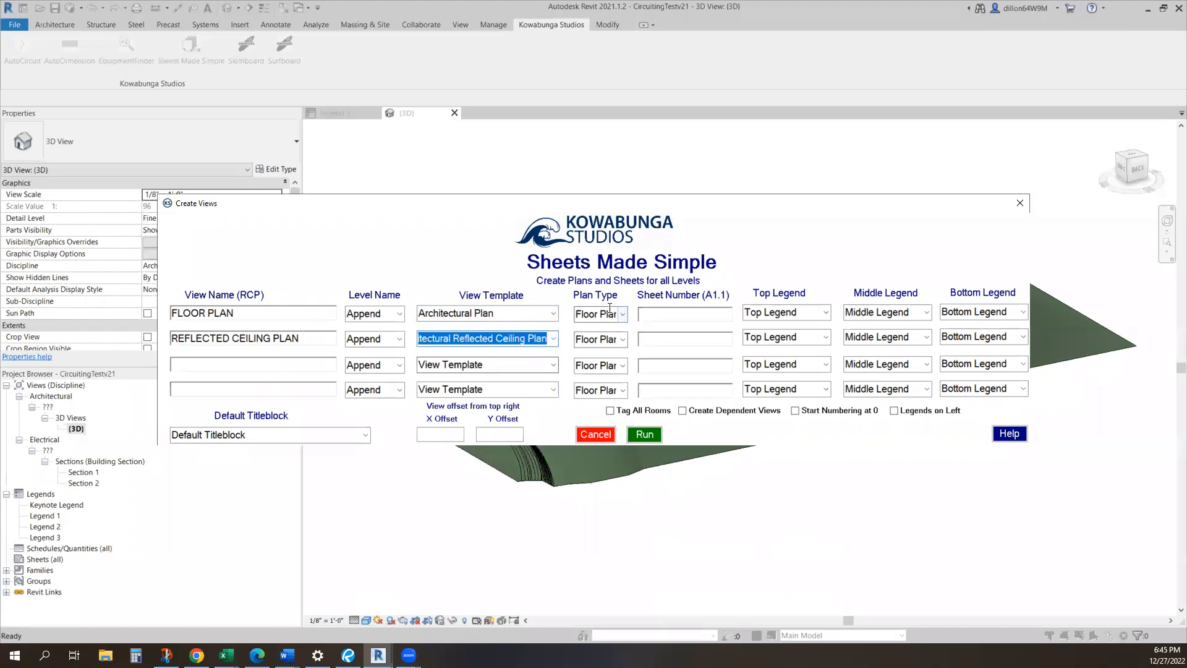
click(620, 341)
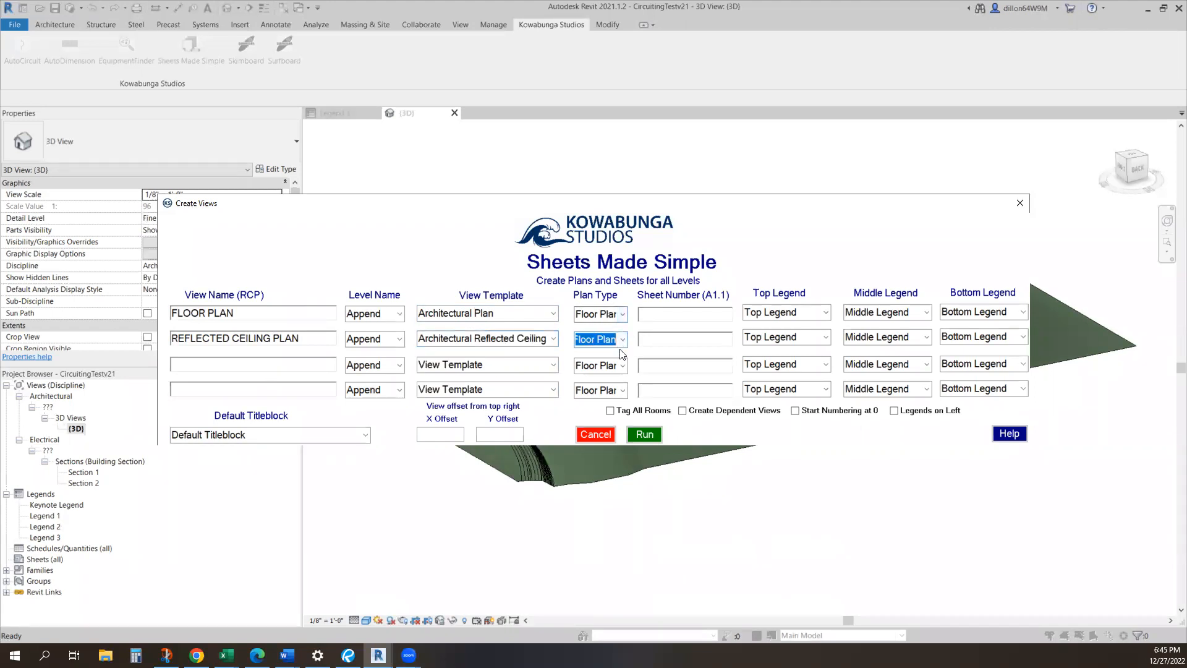
key(Down)
Set the sheet numbers to A1 for the floor plan and A2.1 for the reflected ceiling plan
click(674, 319)
text(A1)
click(680, 337)
text(A2)
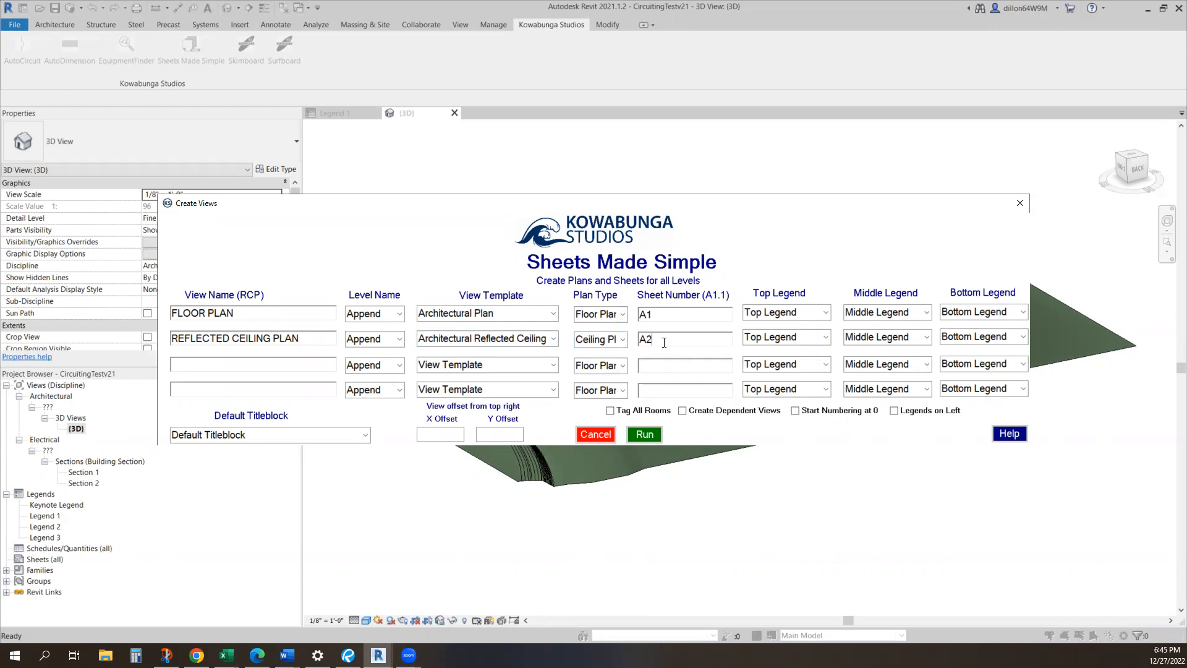
text(.1)
Assign Legend 1, Legend 2 and Legend 3 as the floor plan's top, middle and bottom legends
click(818, 312)
click(819, 328)
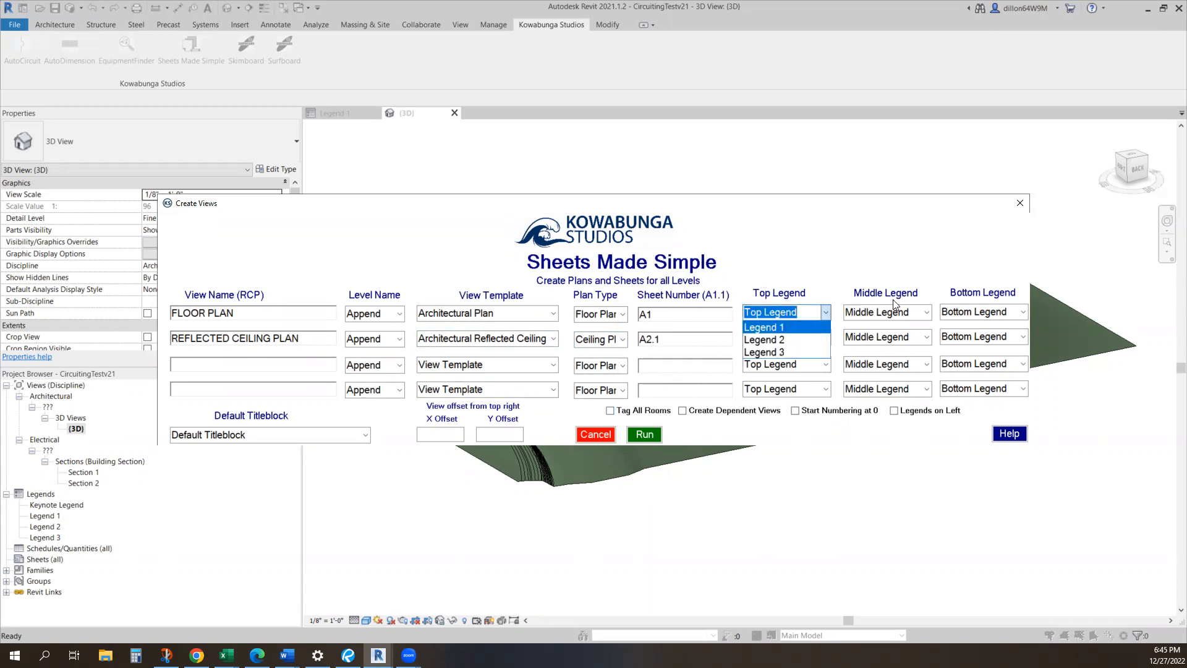
click(896, 311)
click(896, 311)
click(884, 339)
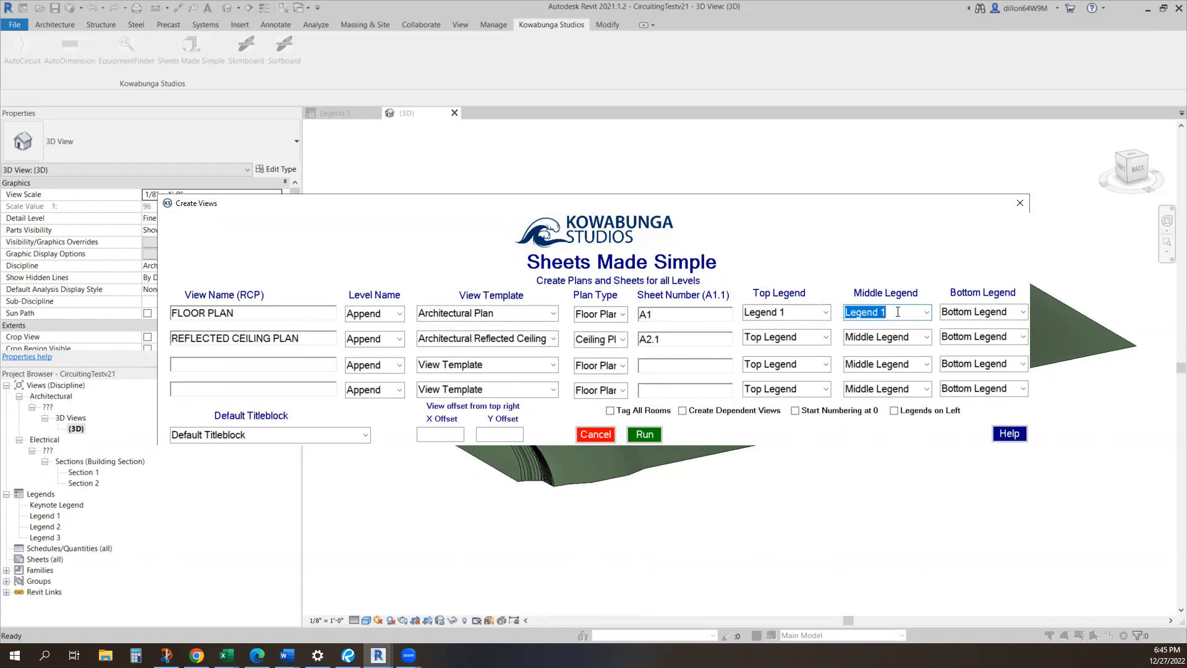
click(963, 312)
scroll(963, 312, down, 2)
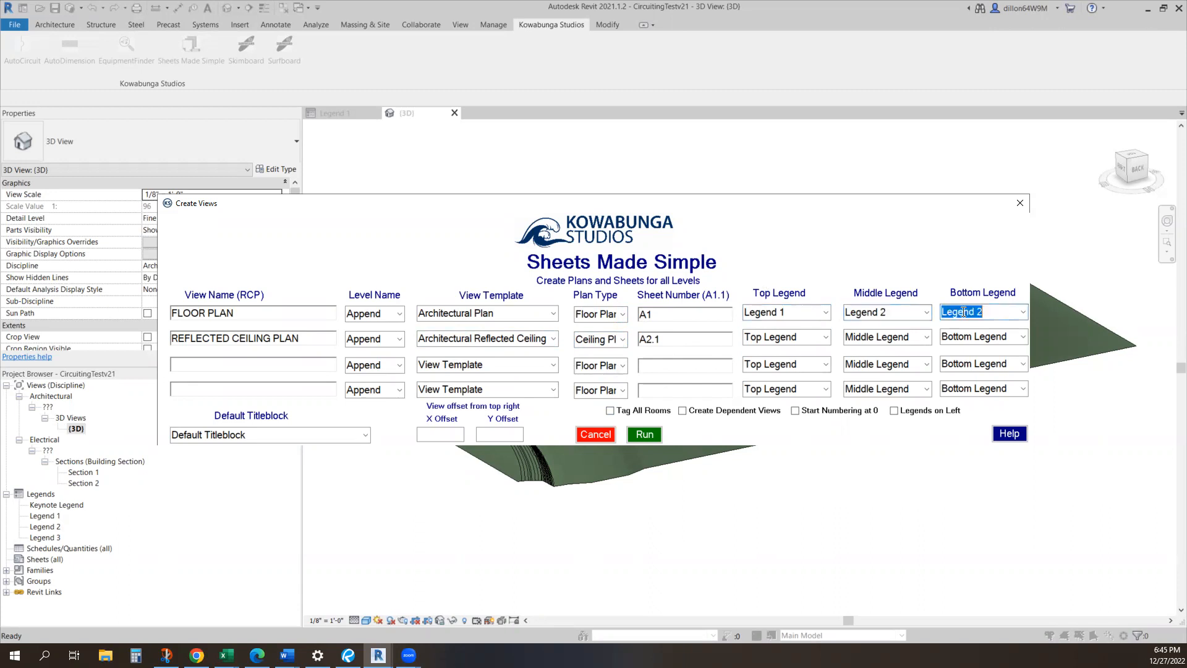
Assign Legend 1, Legend 2 and Legend 3 as the reflected ceiling plan's top, middle and bottom legends
click(794, 342)
key(Down)
click(894, 337)
key(Down)
key(Down)
click(997, 335)
key(Down)
key(Down)
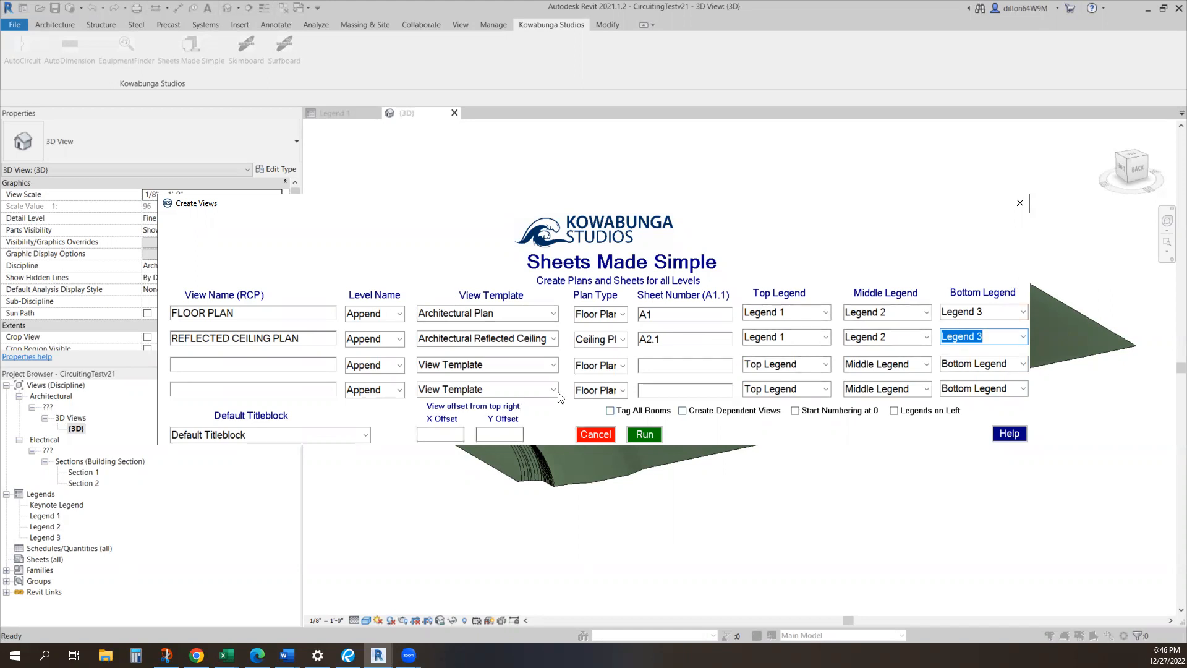
Choose the E1 30x42 Horizontal titleblock and set the view offset to X .6 and Y .2
click(322, 429)
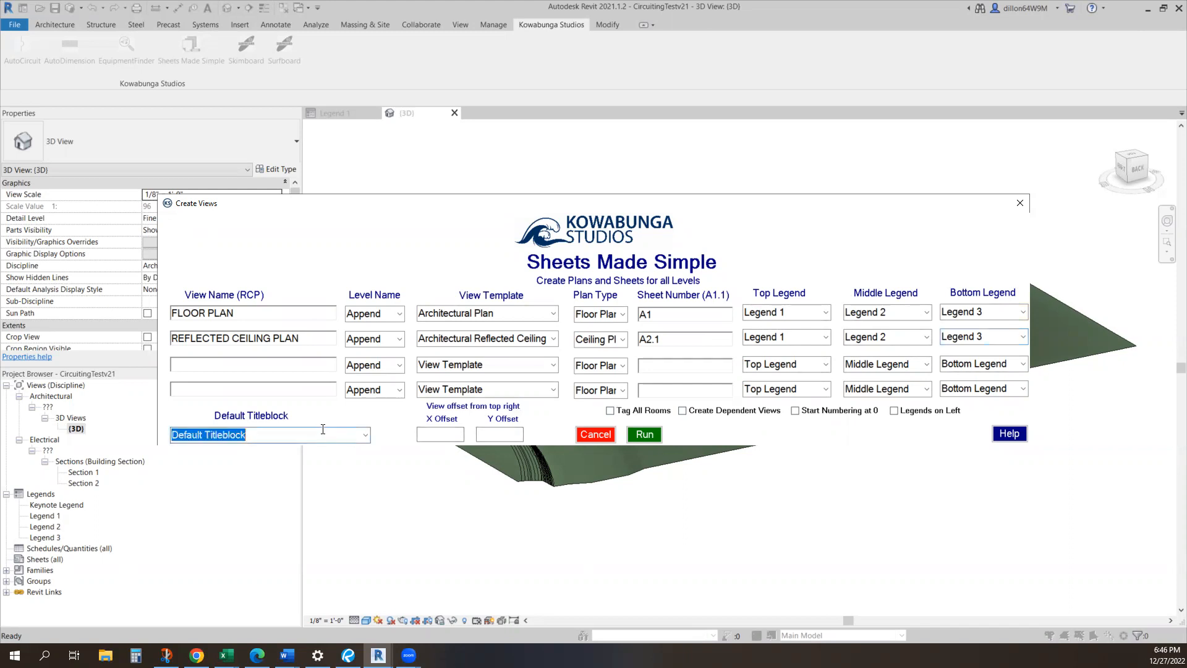
scroll(322, 429, down, 1)
click(450, 434)
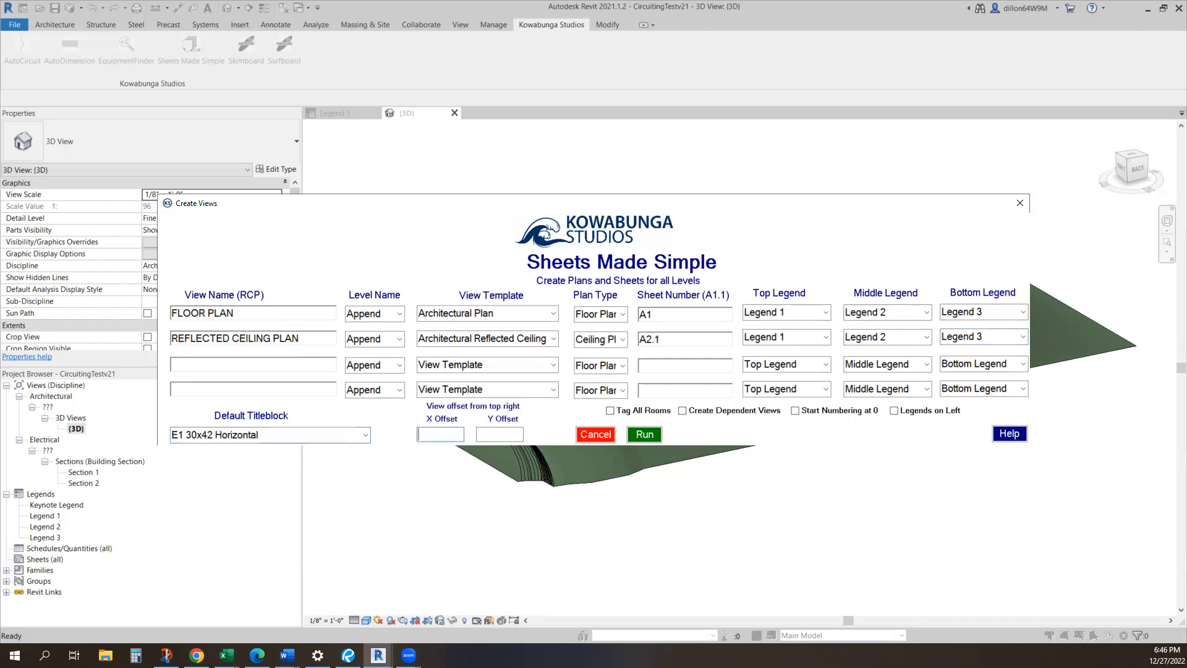
text(.6)
key(Tab)
text(.2)
click(432, 438)
Enable tagging of all rooms and creation of dependent views, run the sheet generation and dismiss its completion report
click(647, 413)
click(699, 411)
click(663, 436)
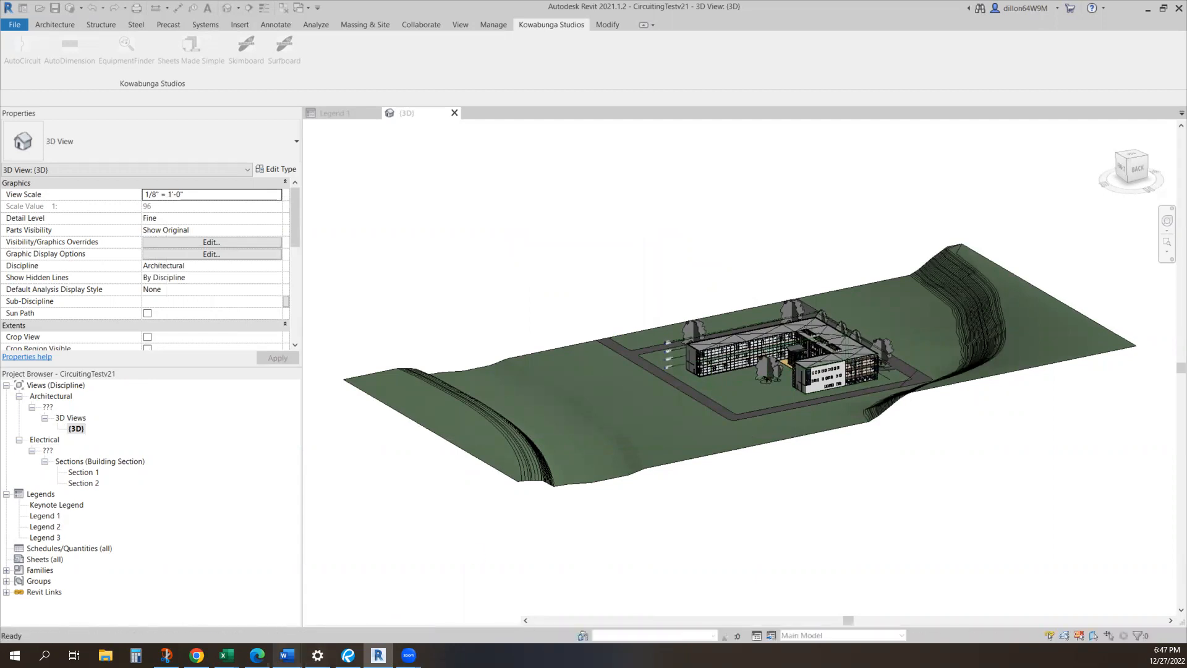
mouse_move(287, 655)
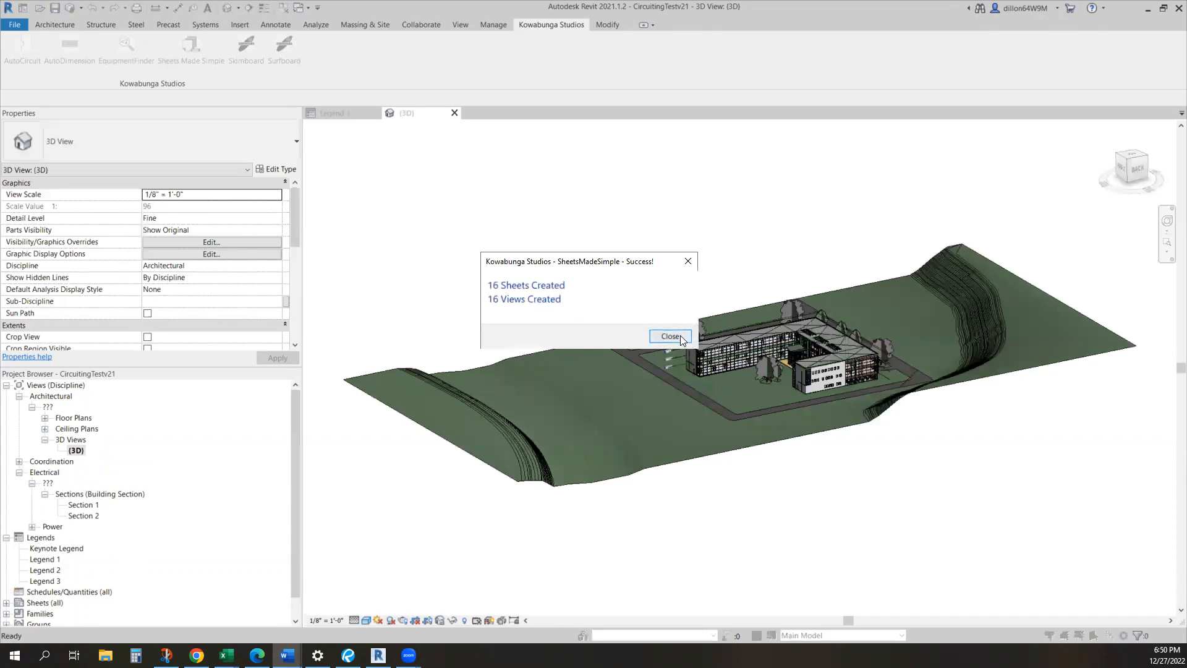
click(679, 335)
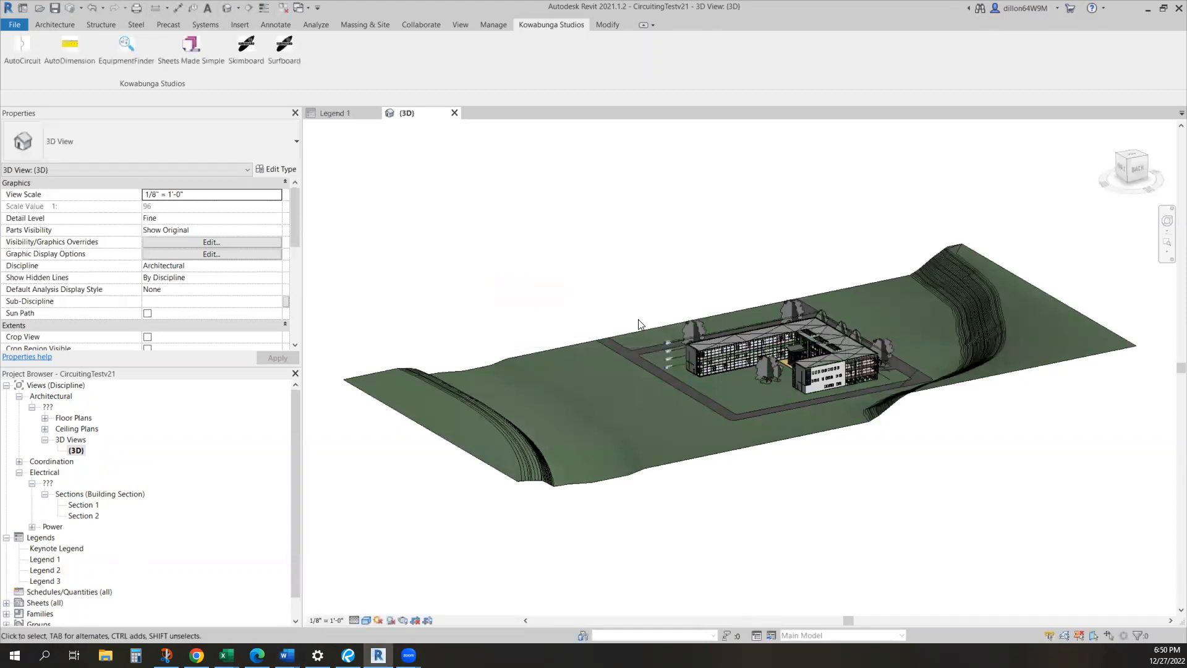
List the generated floor and ceiling plans, open FLOOR PLAN FIRST FLOOR and examine its room tags and scope boxes
click(45, 418)
click(45, 473)
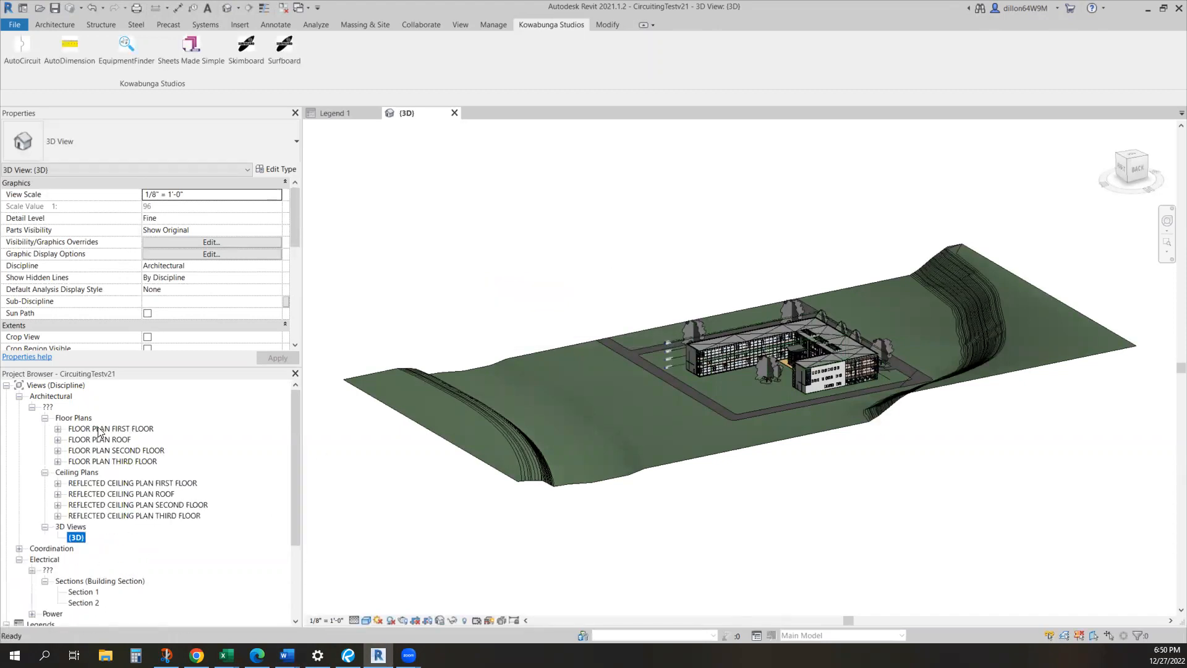
click(99, 429)
double_click(99, 429)
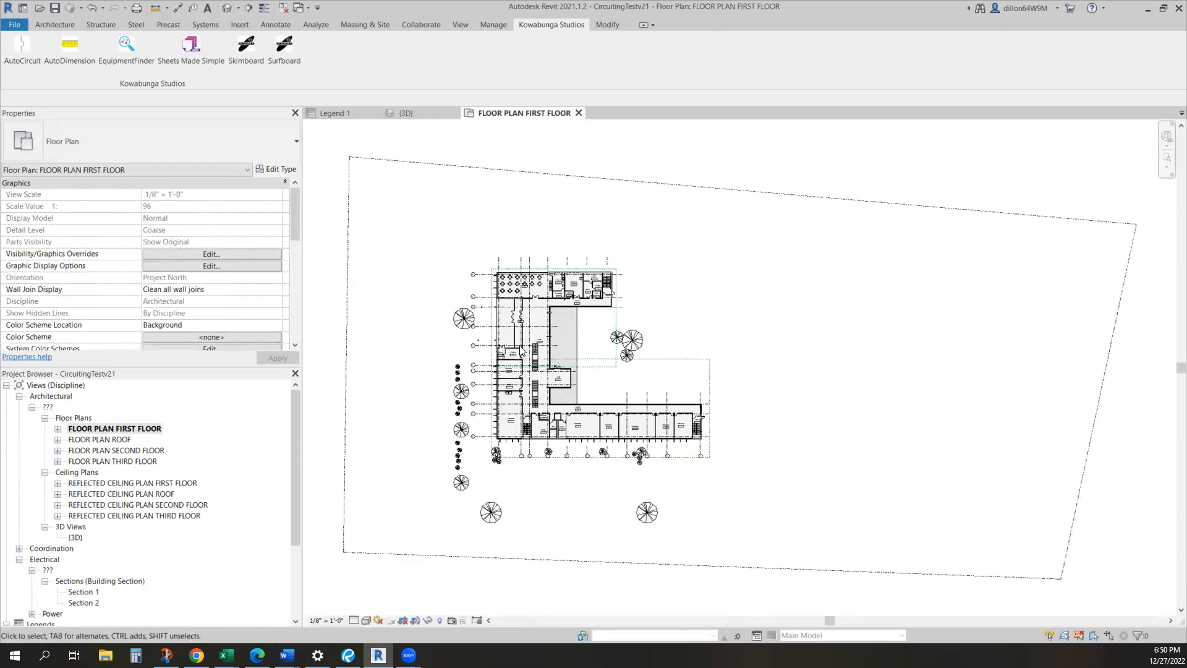
scroll(521, 350, up, 6)
scroll(784, 347, down, 3)
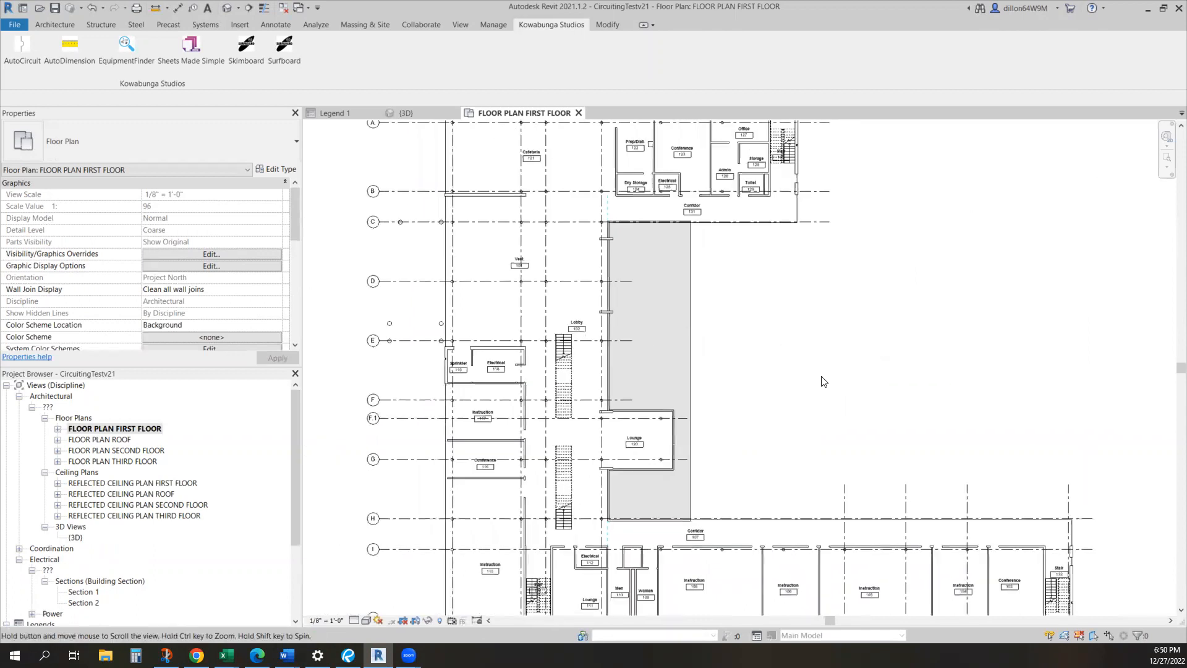
scroll(483, 168, down, 3)
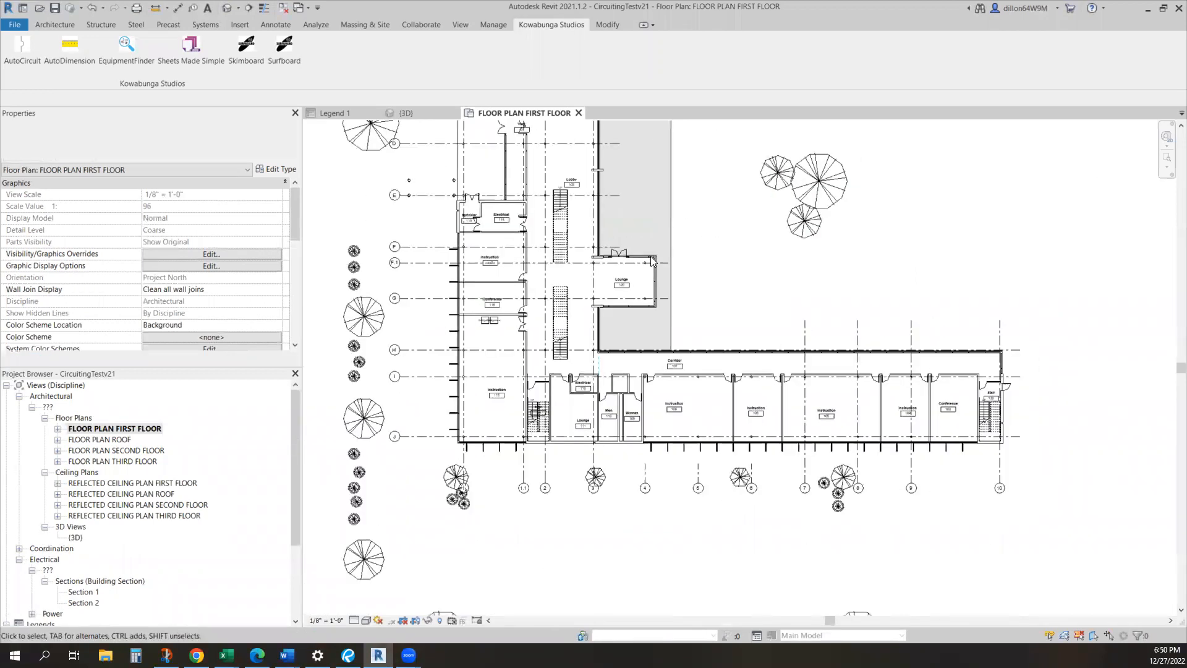
scroll(939, 291, up, 2)
middle_drag(964, 435, 964, 412)
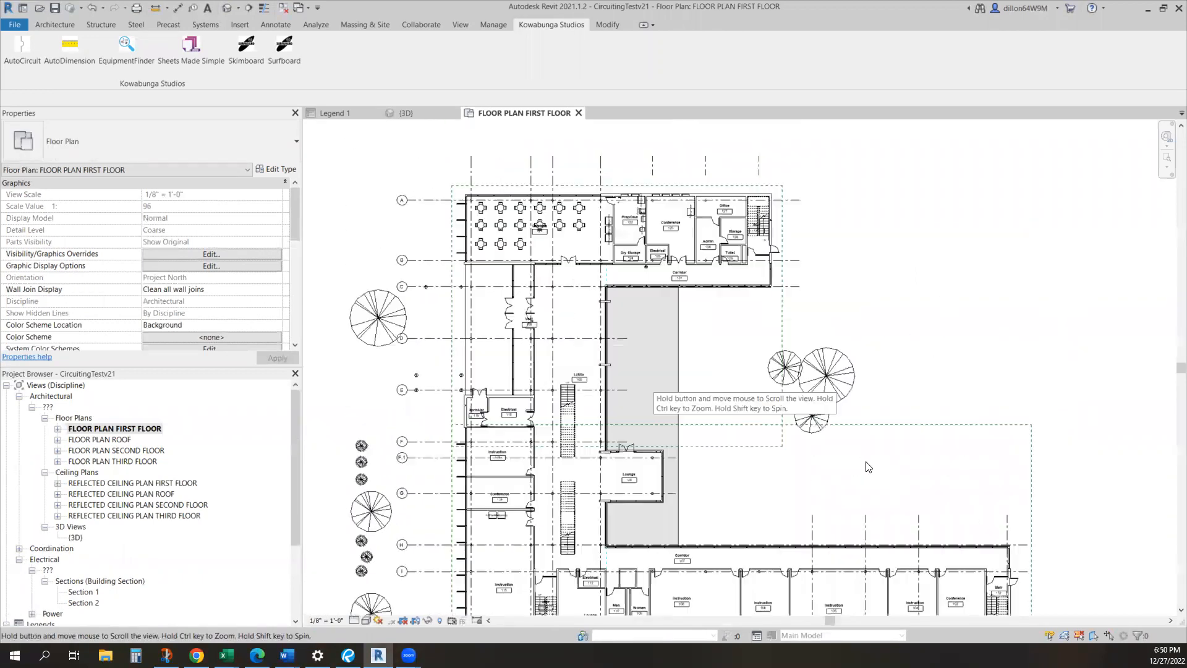
Open the first floor's dependent Unit A and Unit B floor plans and inspect how each is cropped
click(59, 429)
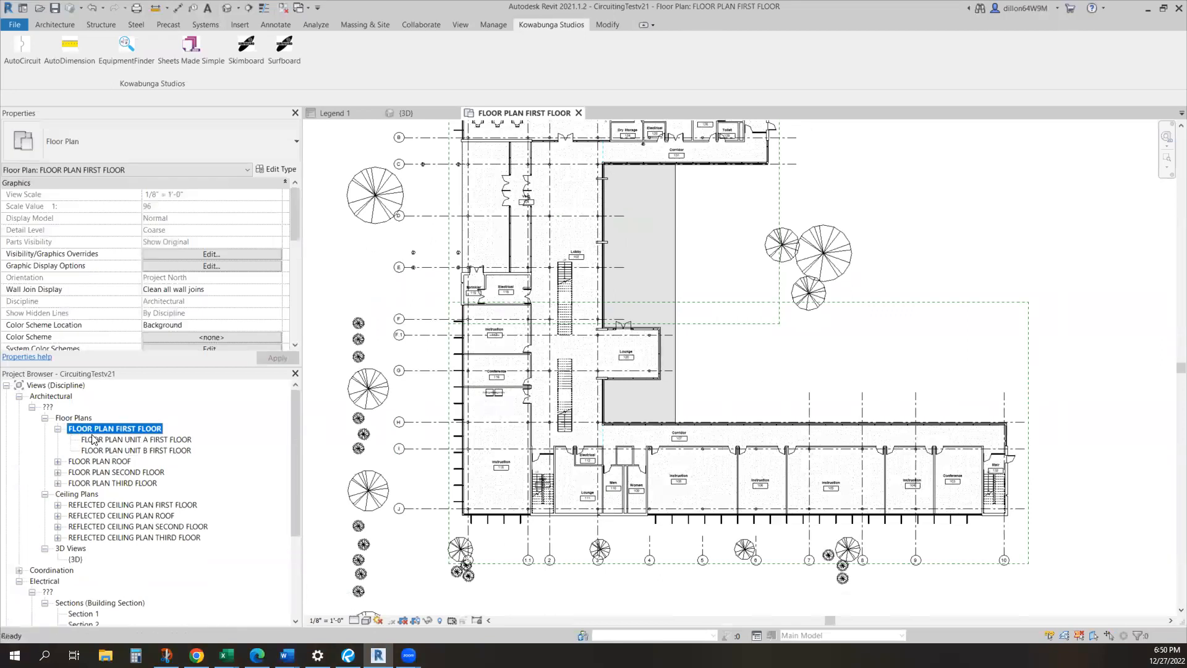
double_click(93, 439)
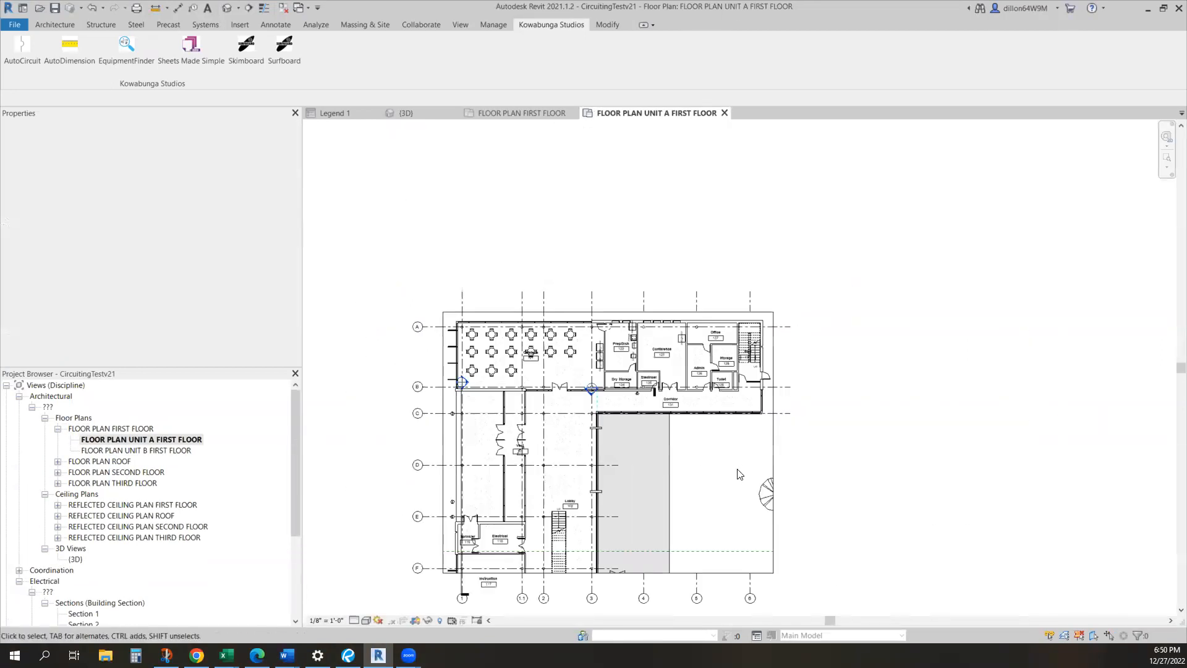
middle_drag(764, 443, 789, 390)
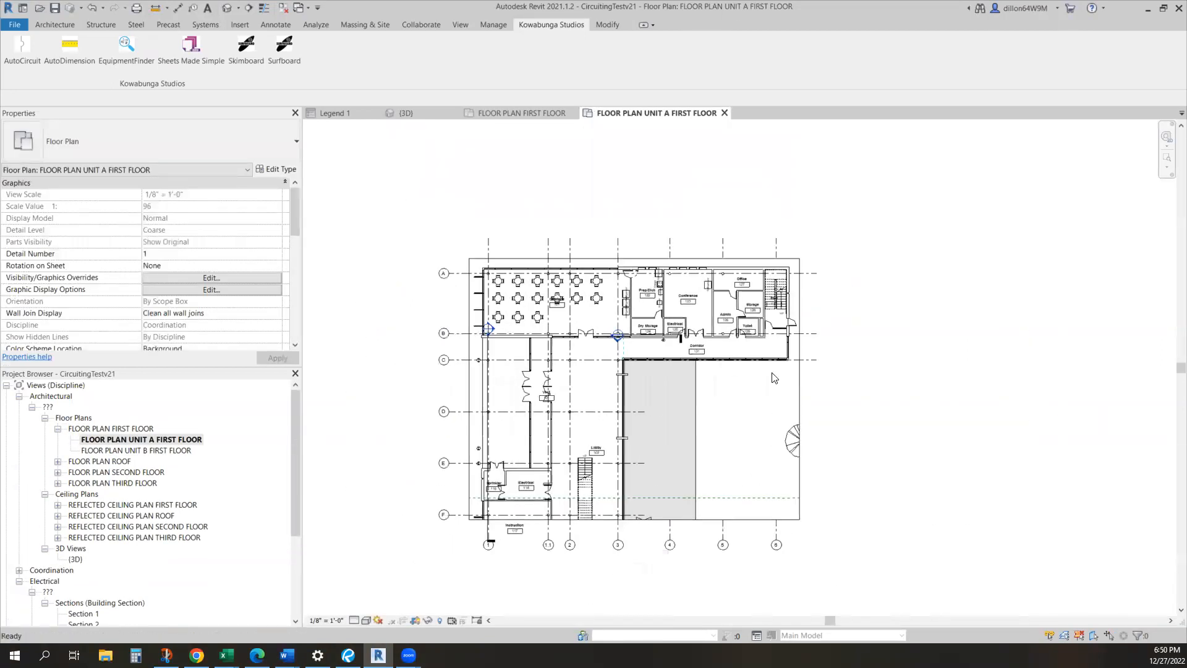
double_click(110, 452)
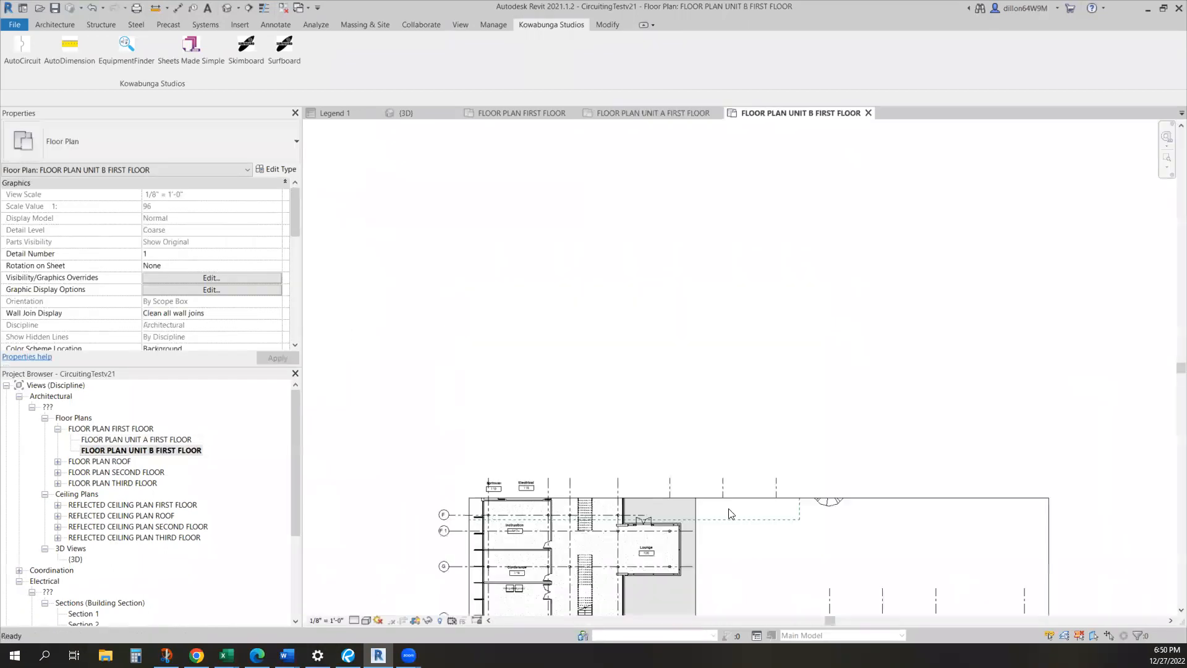
middle_drag(723, 389, 653, 123)
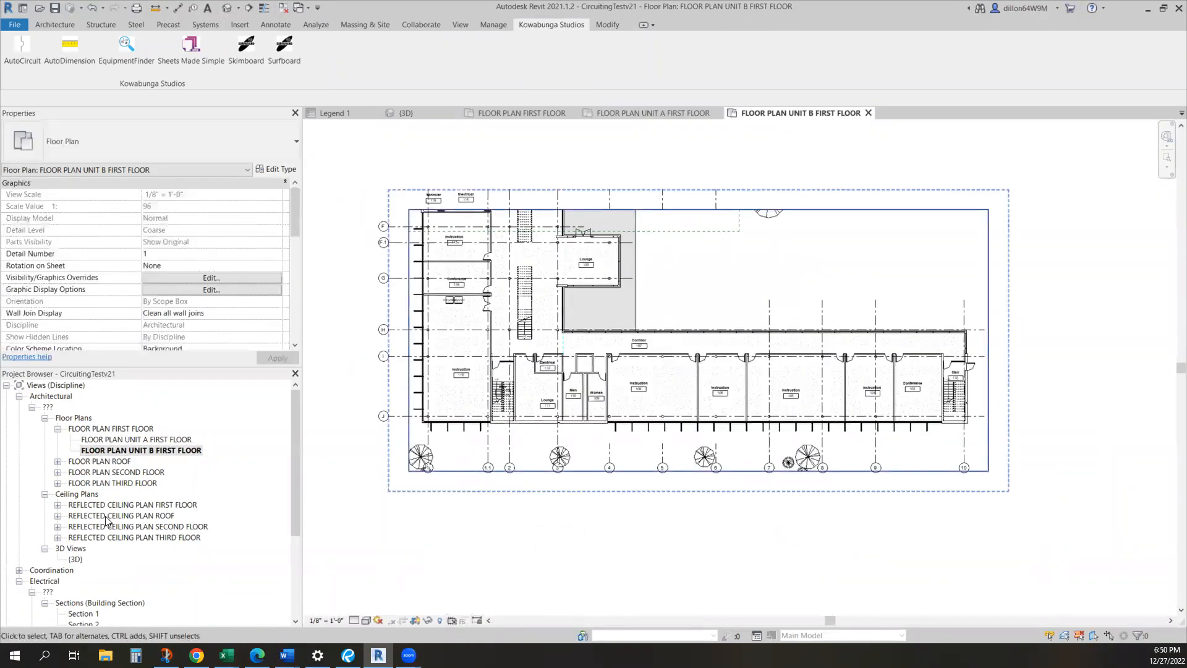
Open the first floor and second floor reflected ceiling plans and examine their ceiling layouts and scope boxes
double_click(97, 507)
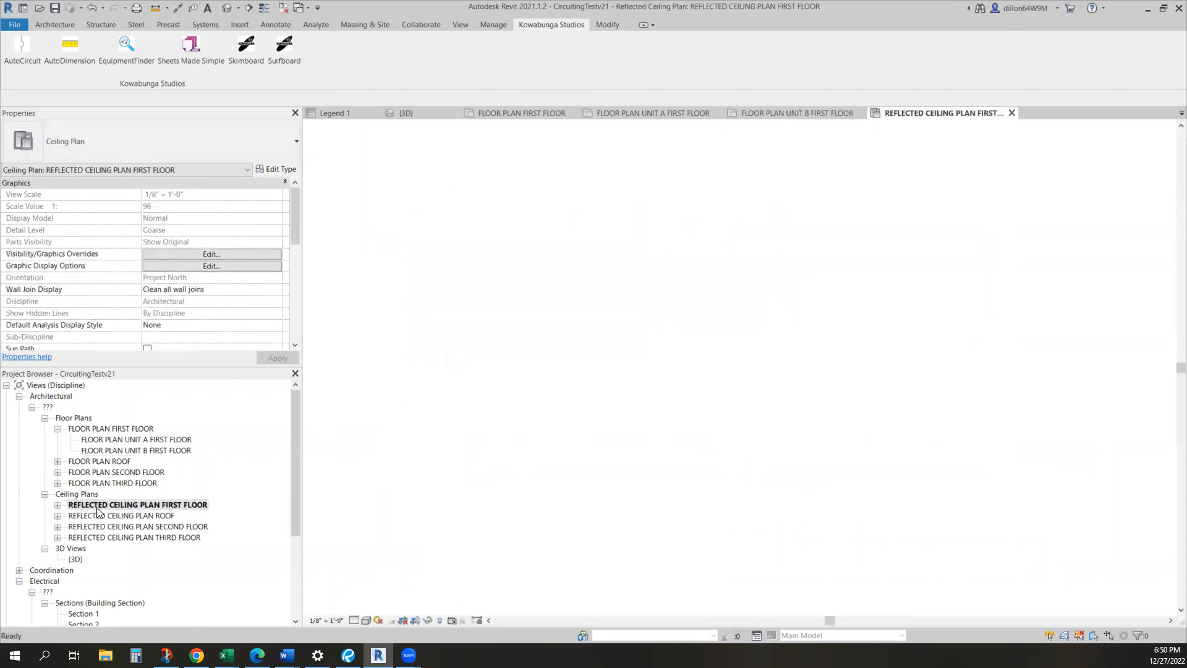
middle_drag(453, 404, 476, 559)
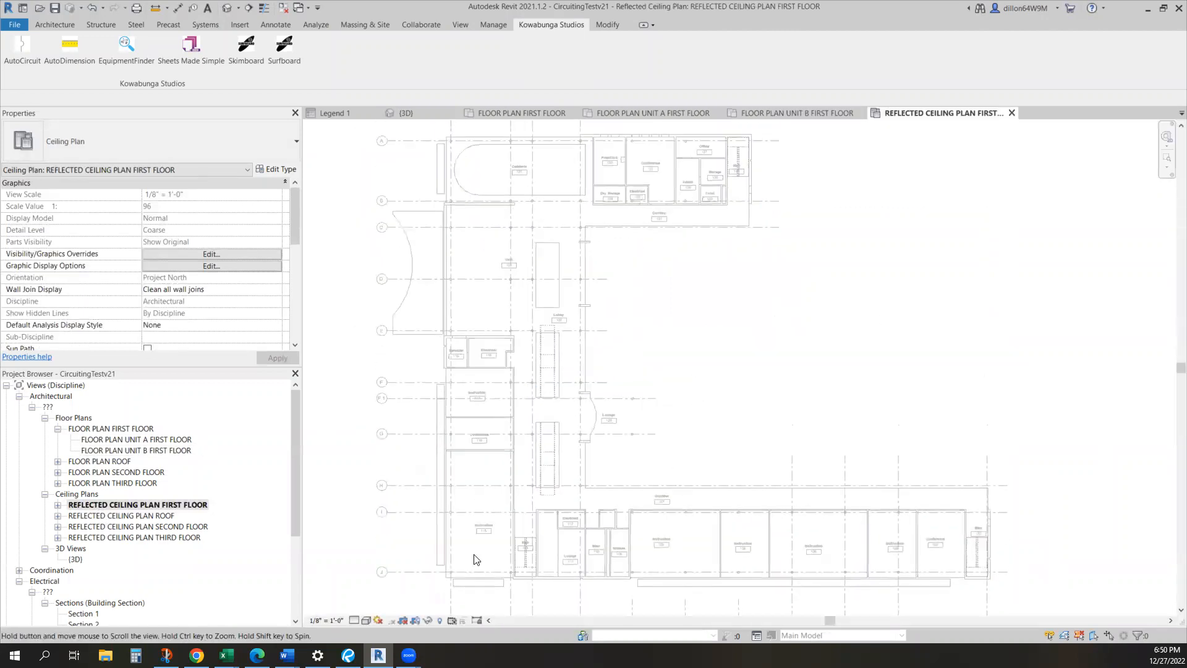
click(141, 526)
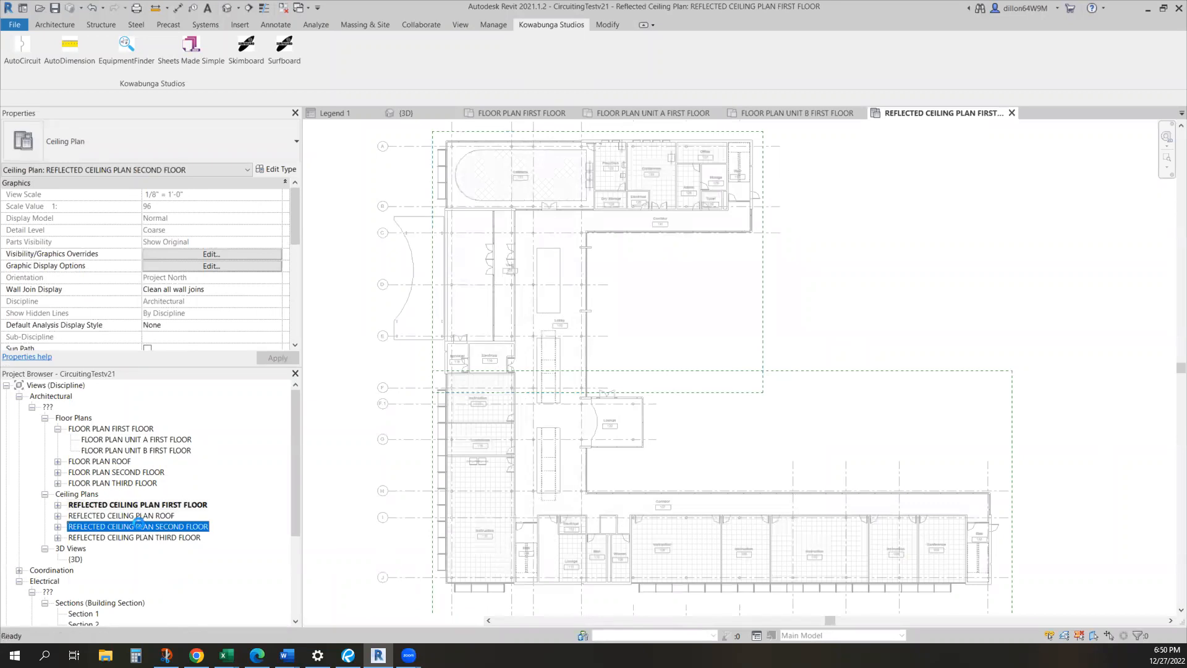
double_click(138, 526)
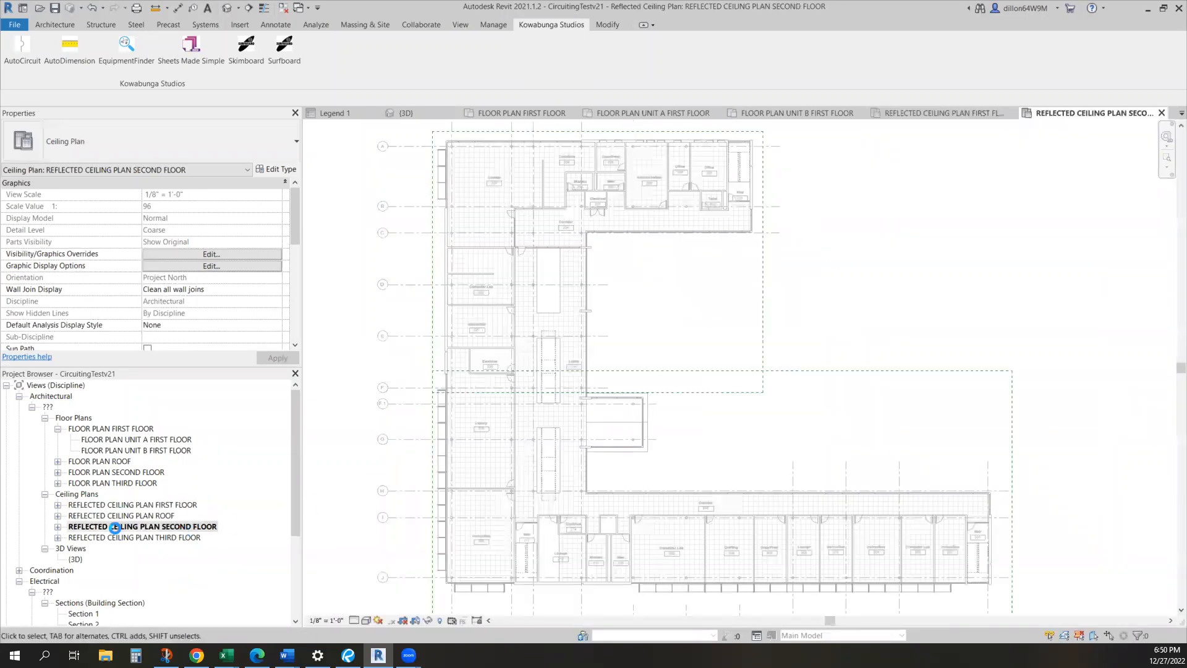
List the dependent views under every reflected ceiling plan and open REFLECTED CEILING PLAN UNIT A SECOND FLOOR to inspect its crop
click(57, 536)
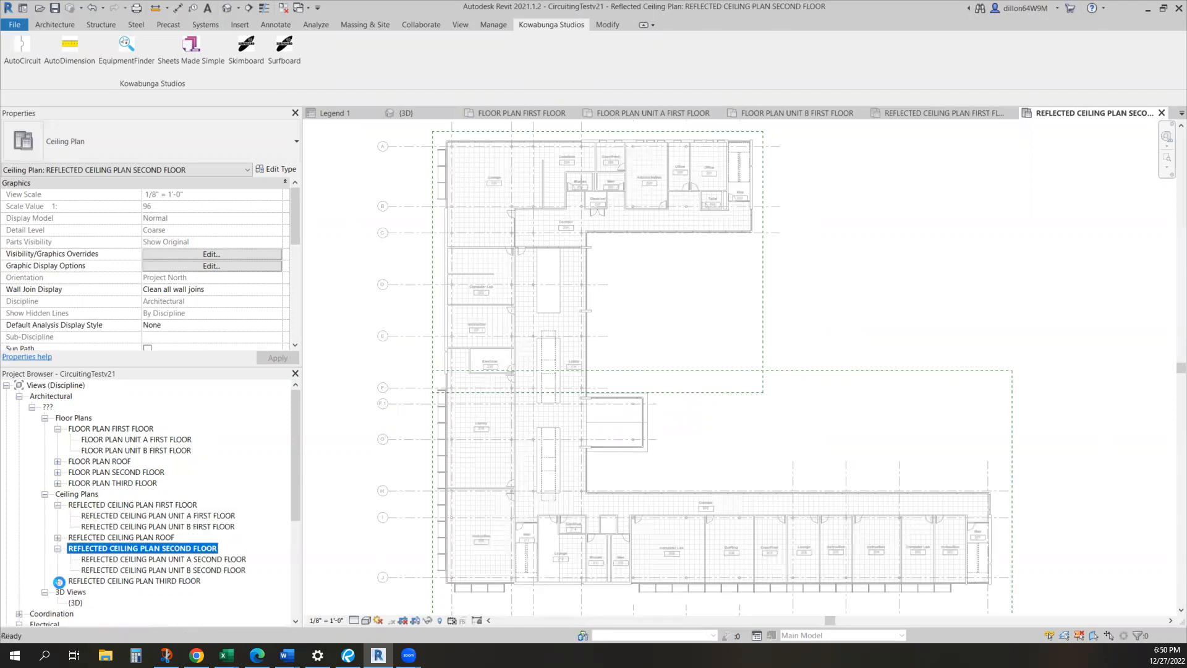
click(58, 602)
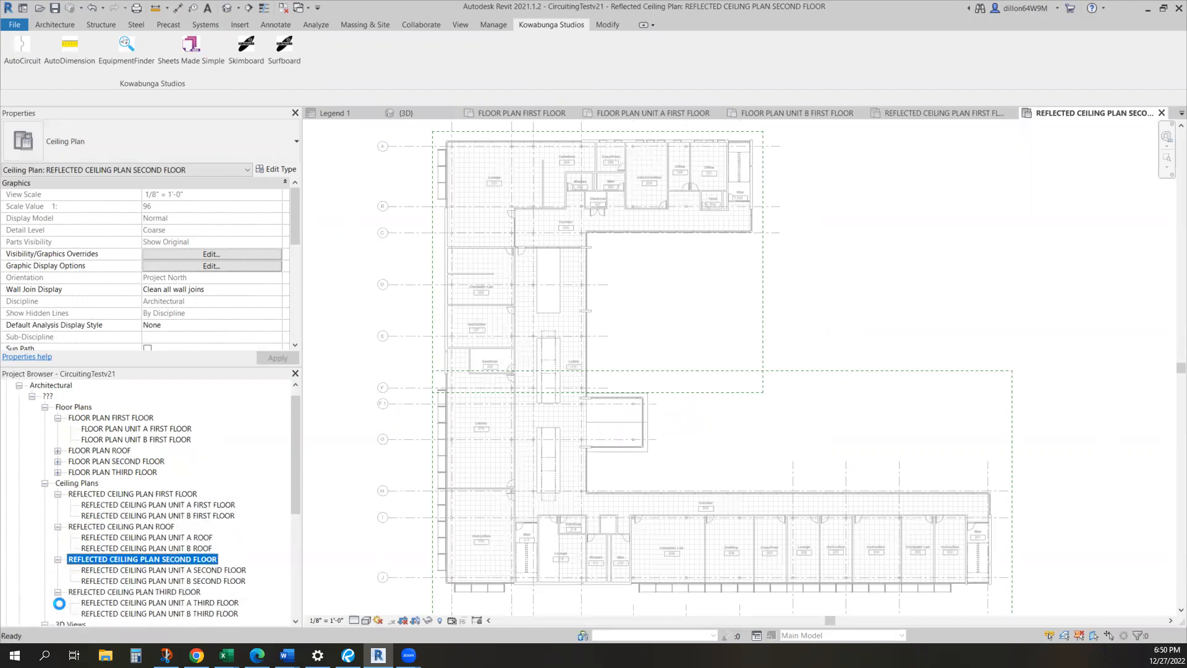
click(156, 569)
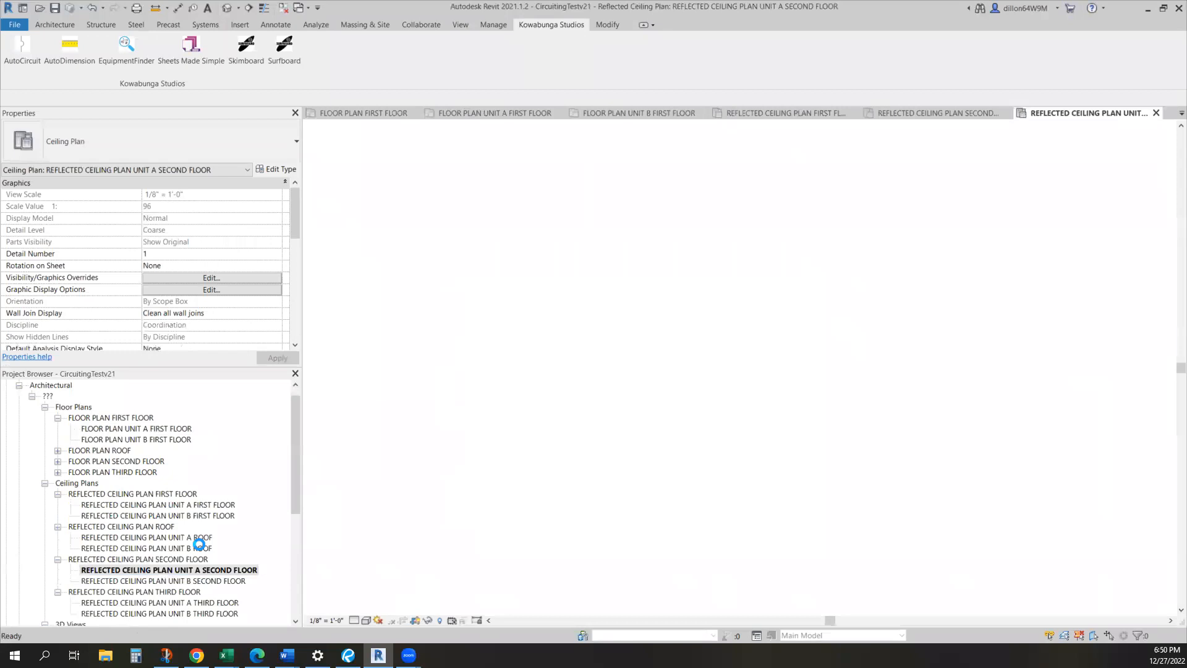
List all generated sheets and open A2.101 - REFLECTED CEILING PLAN UNIT A FIRST FLOOR to check its viewport and legend placement
scroll(160, 495, down, 7)
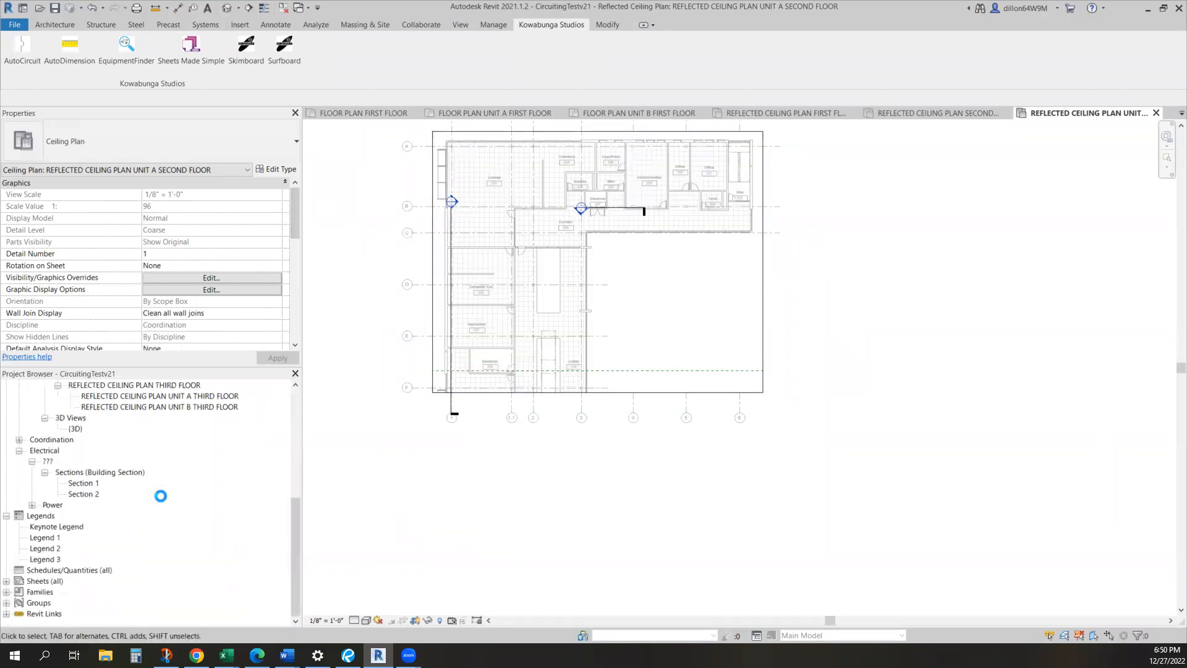
click(7, 580)
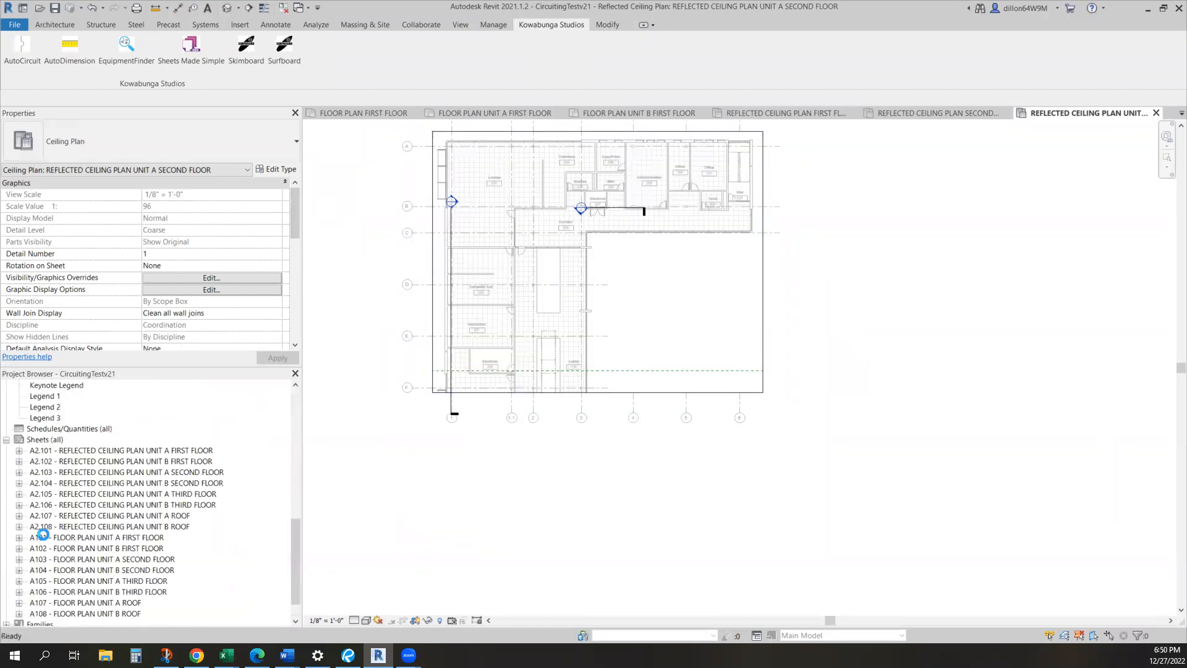
click(32, 450)
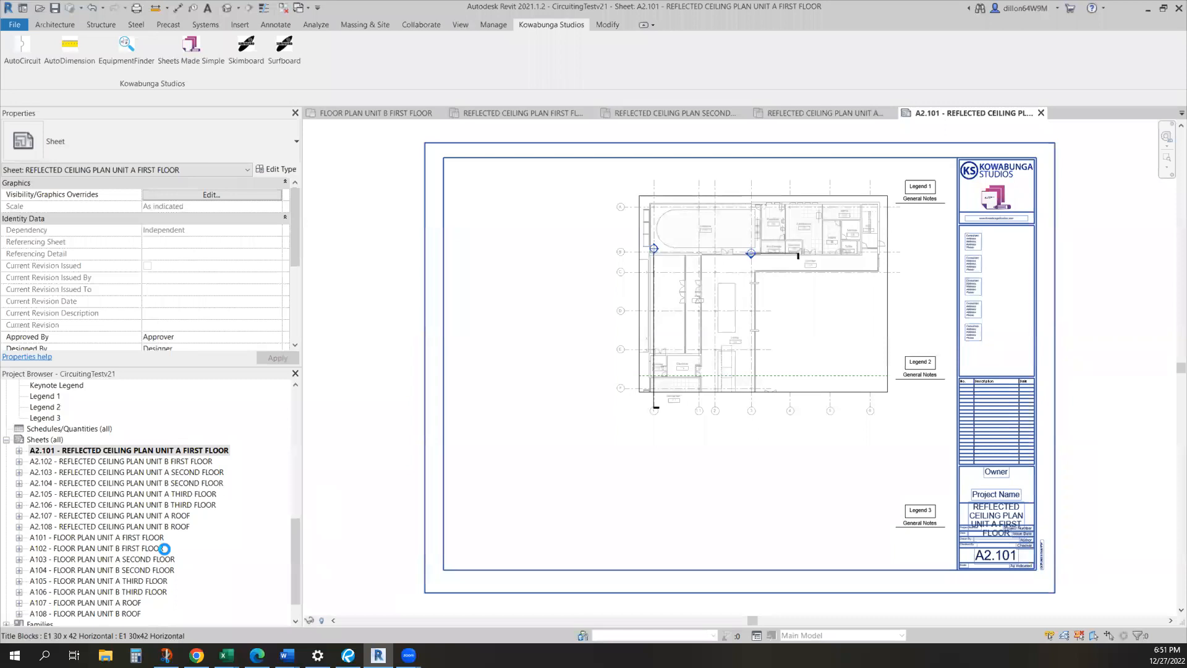
Review the generated views and sheets, and inspect the layouts of floor plan sheets A101 Unit A First Floor and A104 Unit B Second Floor
scroll(138, 514, down, 1)
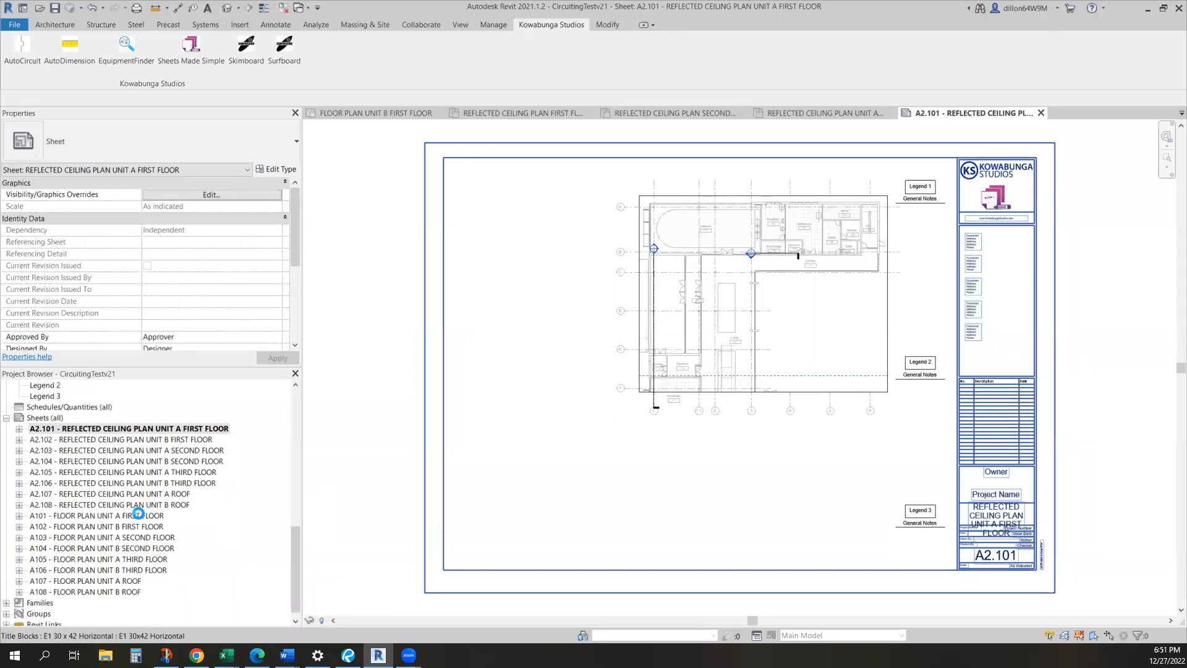
scroll(138, 513, up, 10)
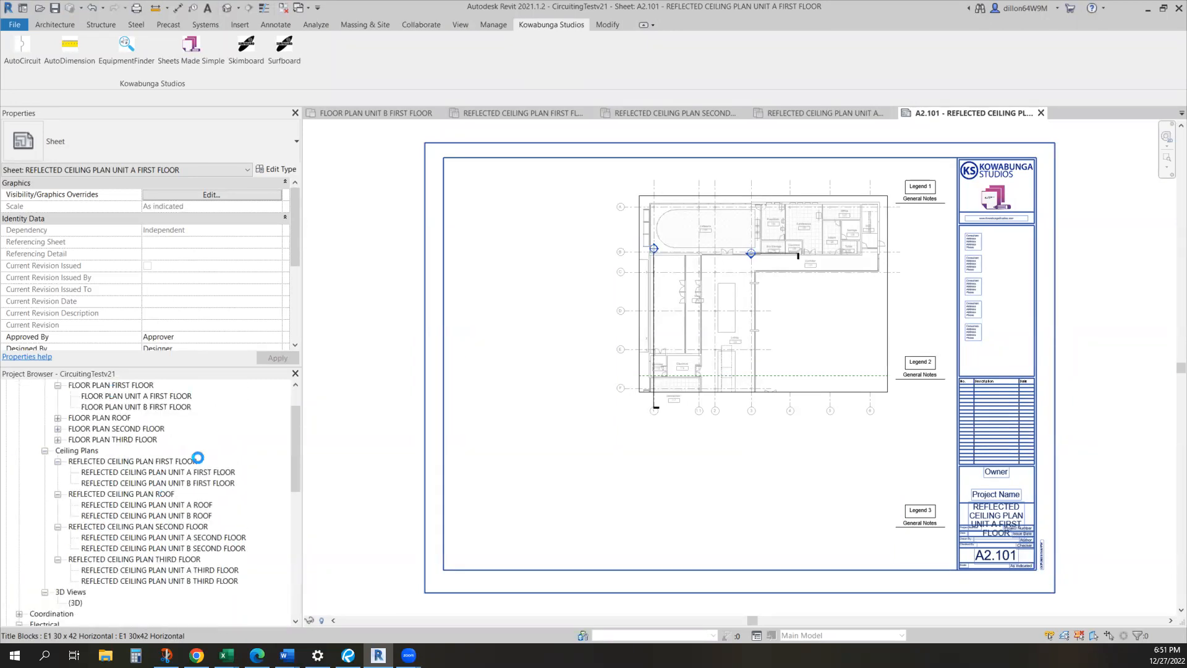
scroll(127, 439, up, 1)
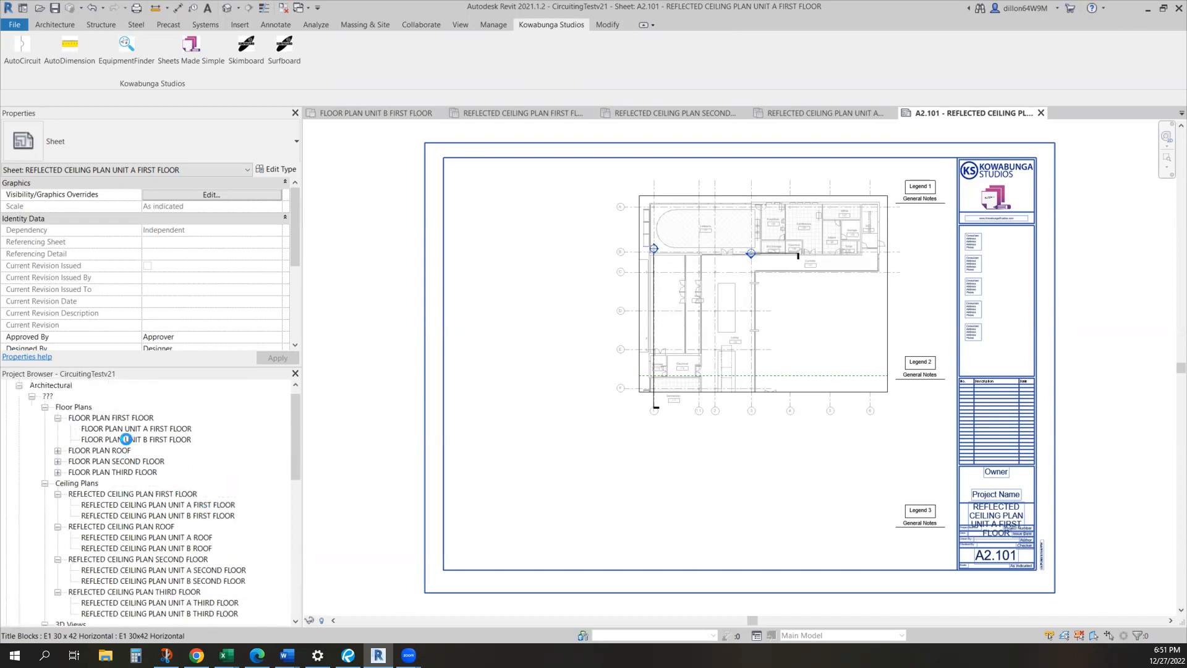
scroll(130, 445, down, 10)
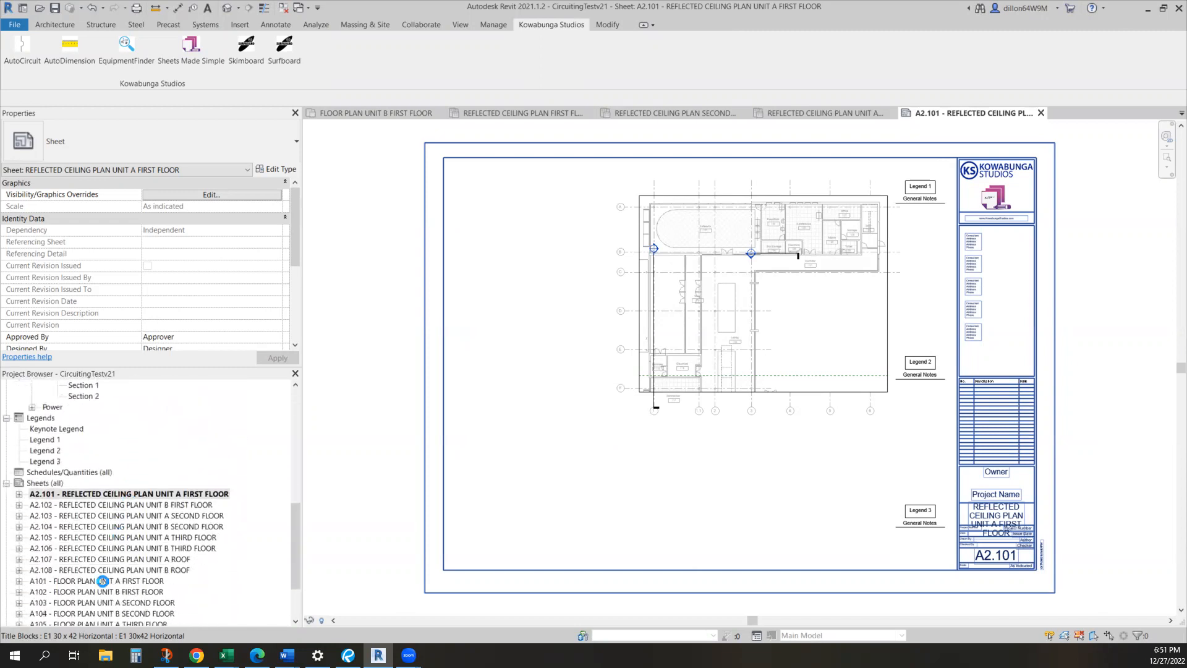
double_click(103, 582)
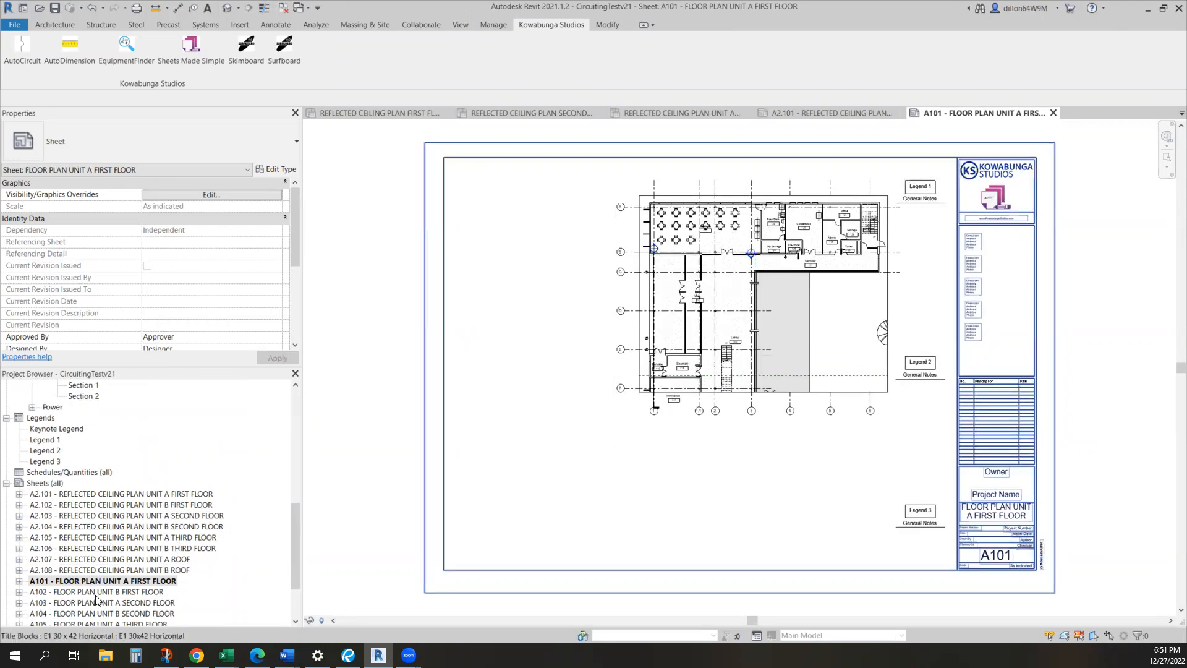
click(106, 614)
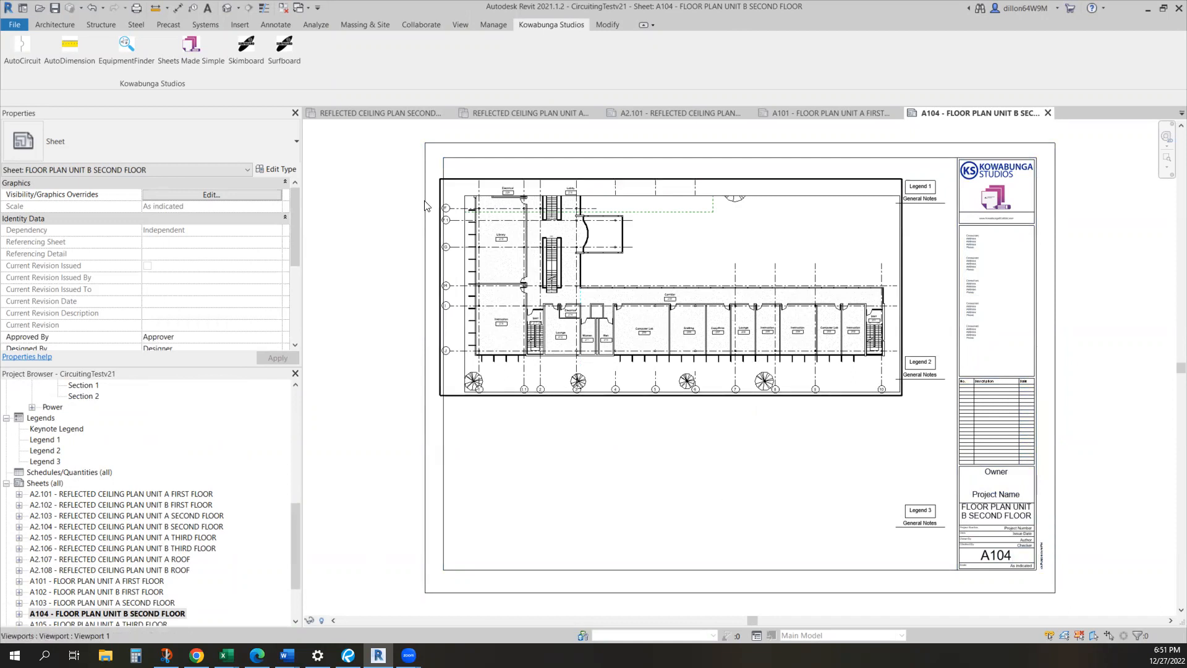
Launch Sheets Made Simple again
click(217, 68)
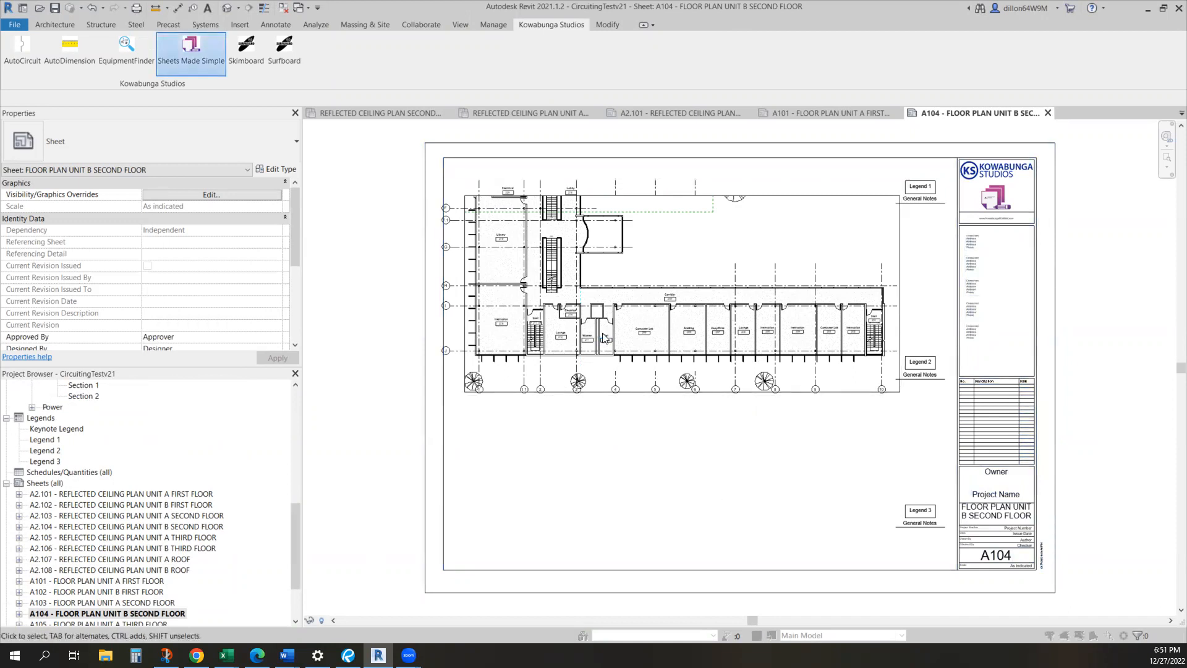